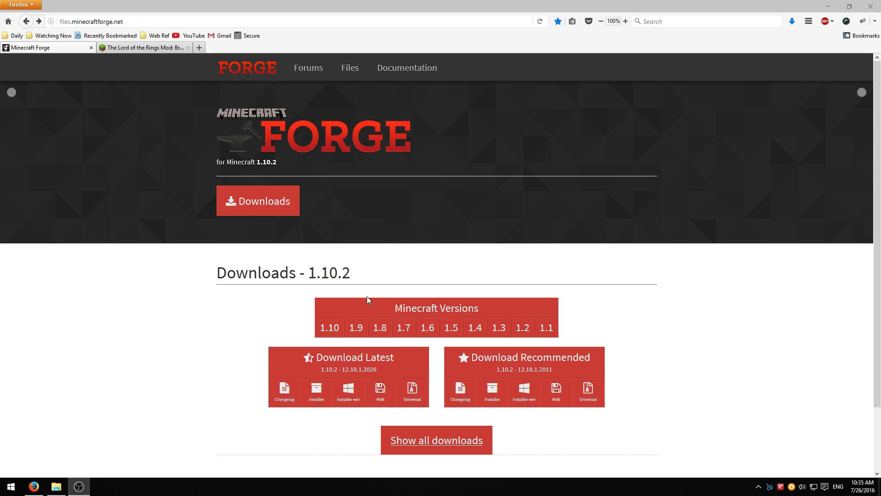
Go to the Forge 1.7.10 downloads and request the latest Windows installer (10.13.4.1614)
mouse_move(401, 328)
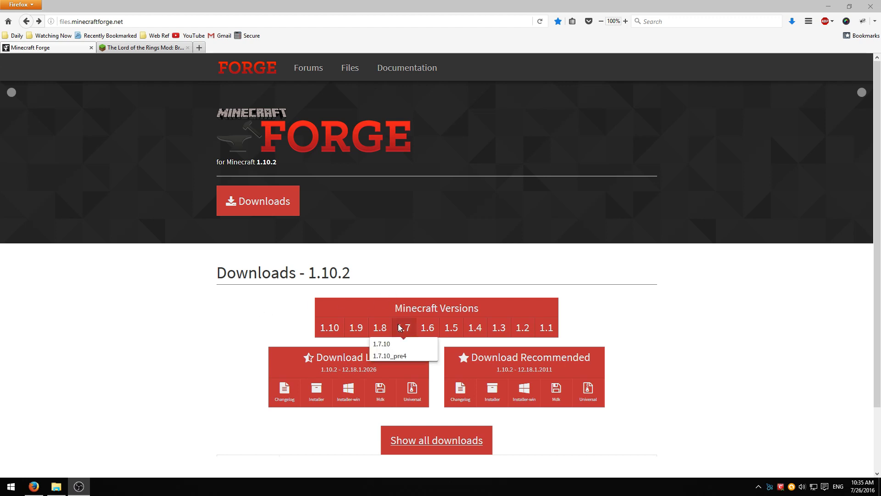
left_click(385, 348)
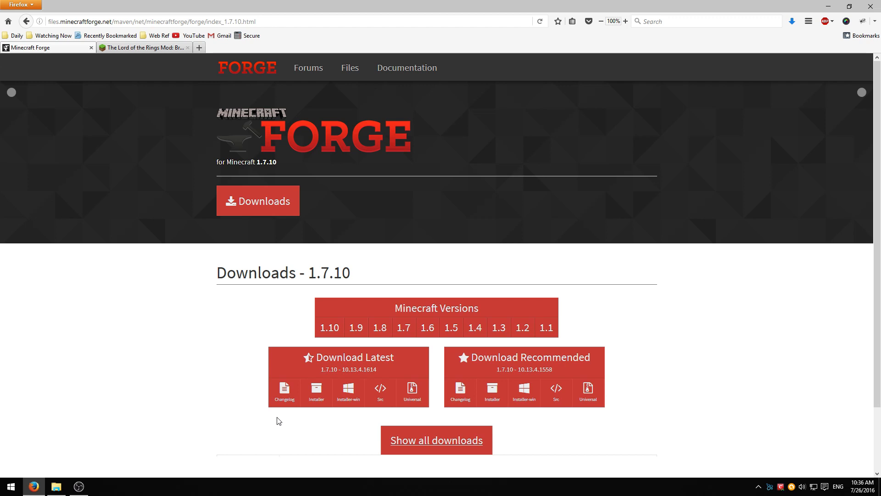
left_click(348, 391)
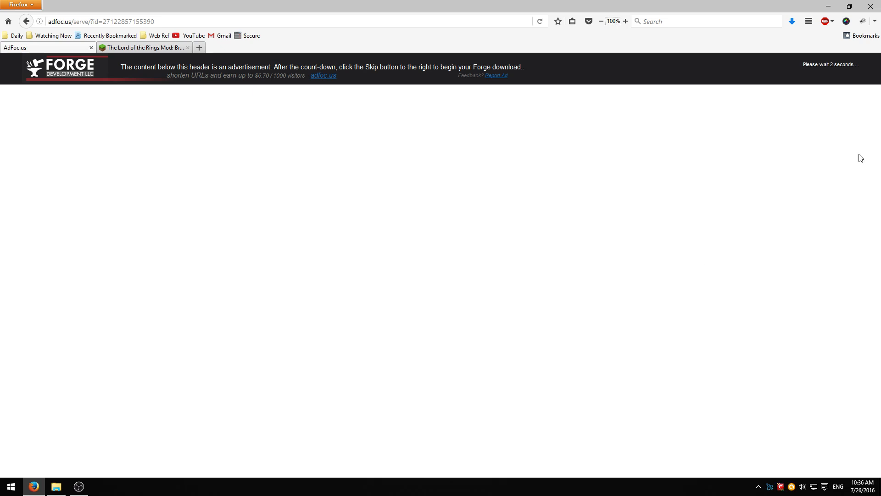
Skip the adfoc.us ad, save the Forge installer, and return to the Lord of the Rings Mod thread
left_click(822, 70)
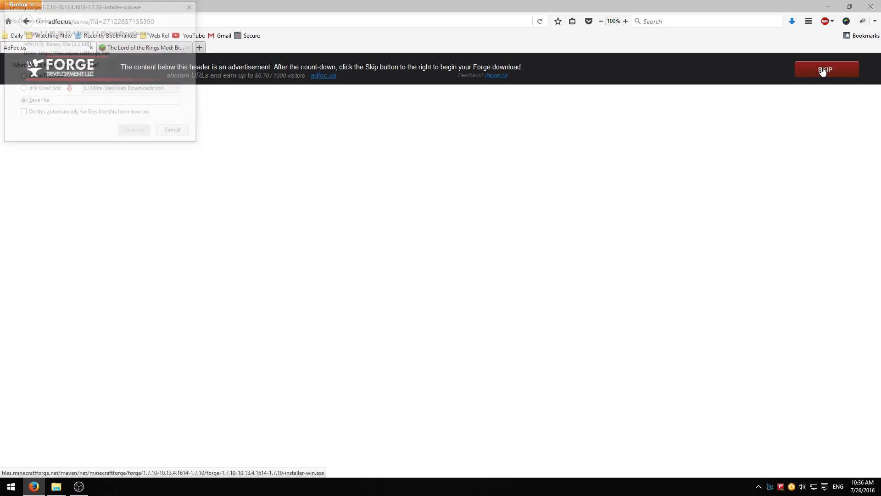
left_click(126, 131)
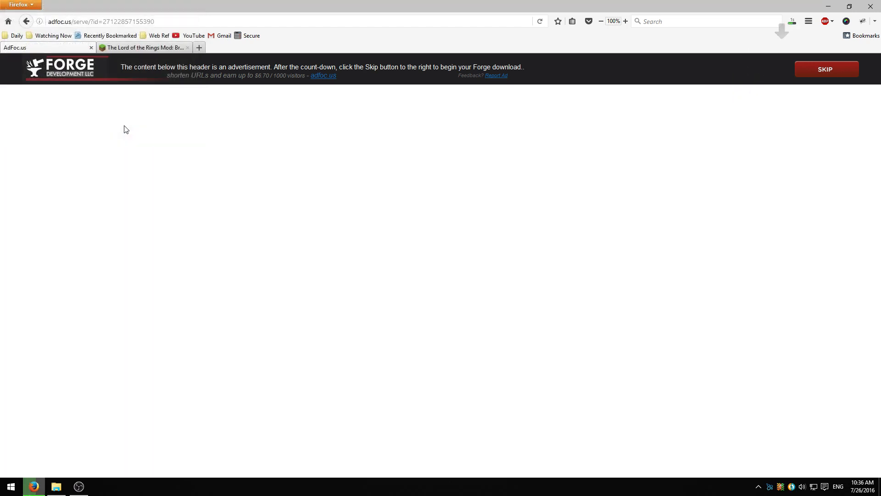
left_click(121, 52)
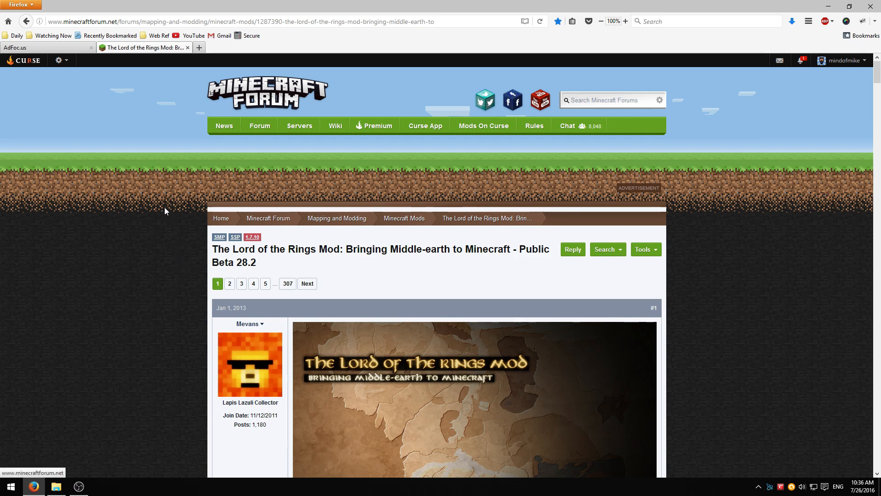
Open the 'Use FastCraft.' link in a new tab
scroll(172, 224, "down", 1)
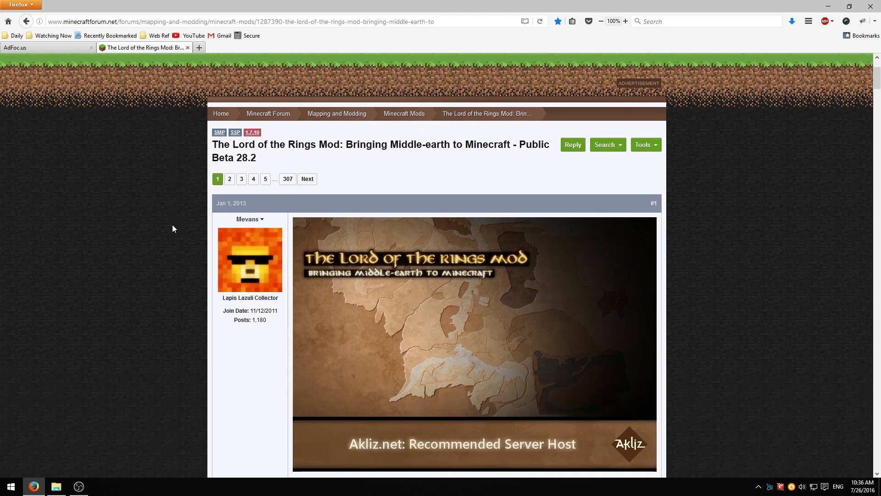
scroll(173, 224, "down", 3)
scroll(172, 222, "down", 3)
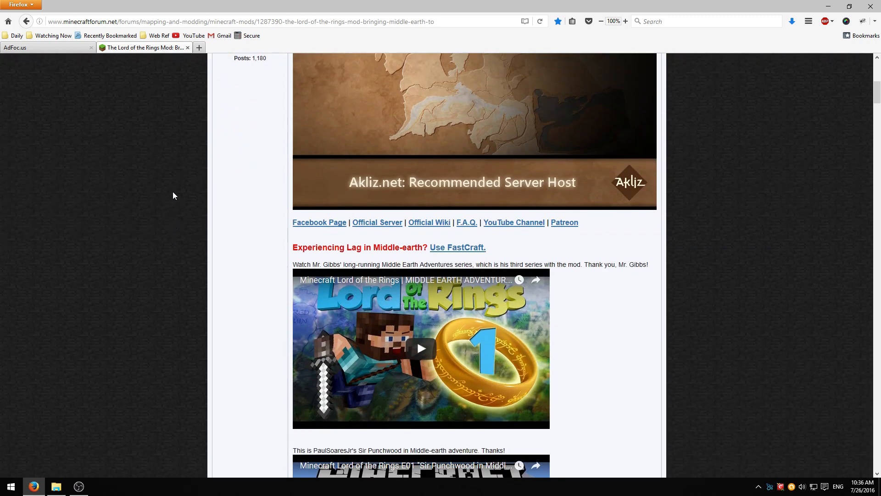
scroll(175, 191, "down", 1)
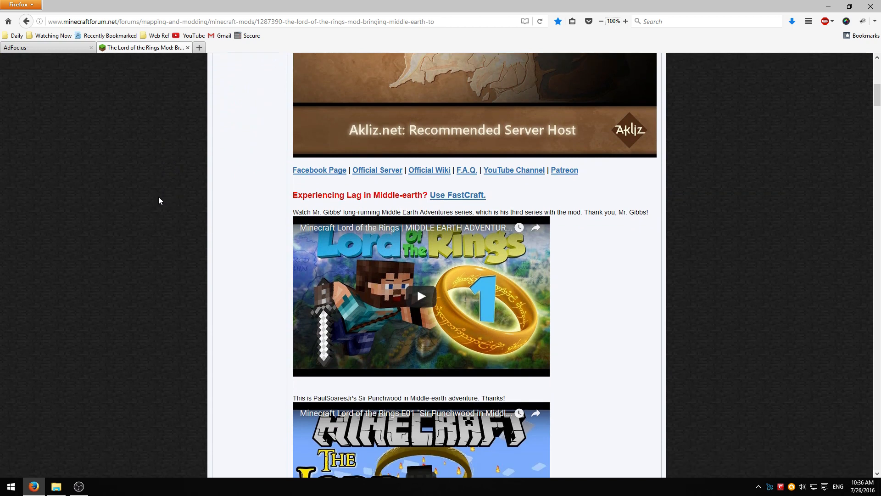
right_click(450, 197)
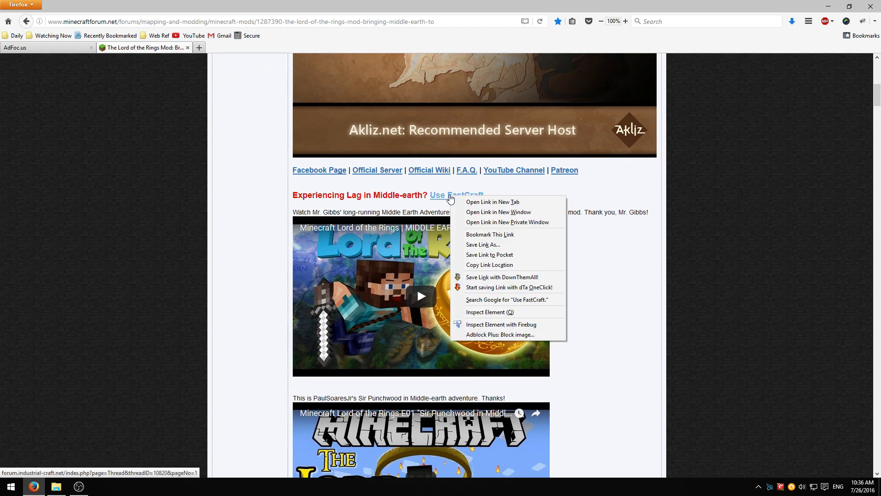
left_click(464, 201)
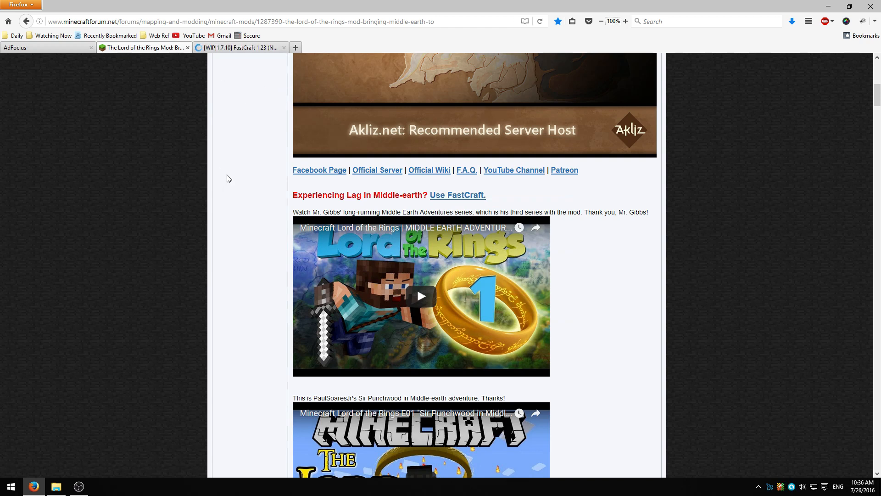
Scroll down to the Downloads section listing Public Beta 28.2 for Minecraft 1.7.10
scroll(228, 178, "down", 2)
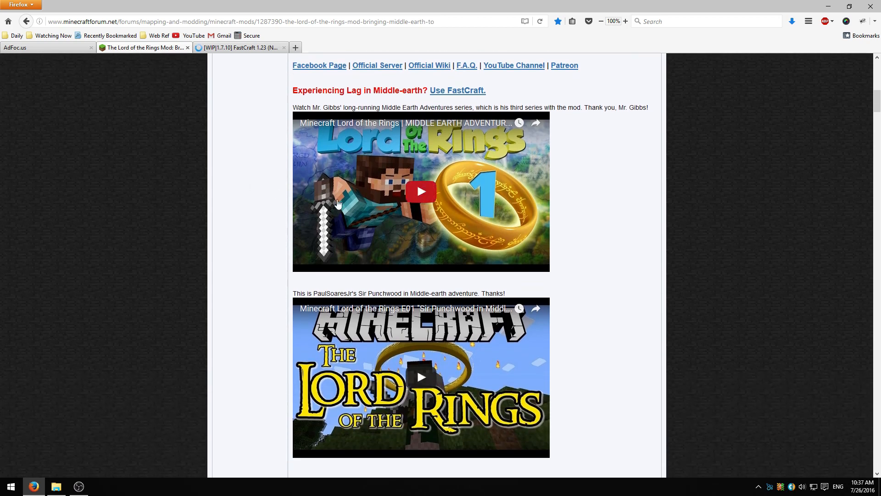
scroll(251, 197, "down", 2)
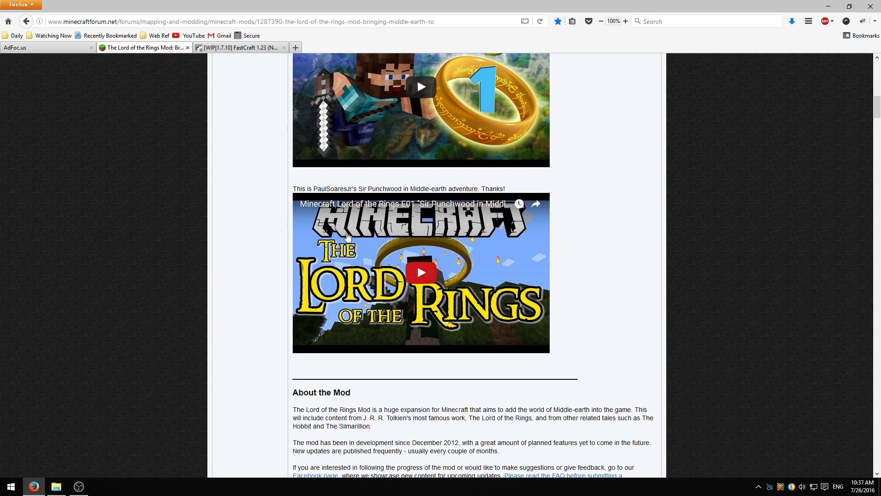
scroll(258, 305, "down", 1)
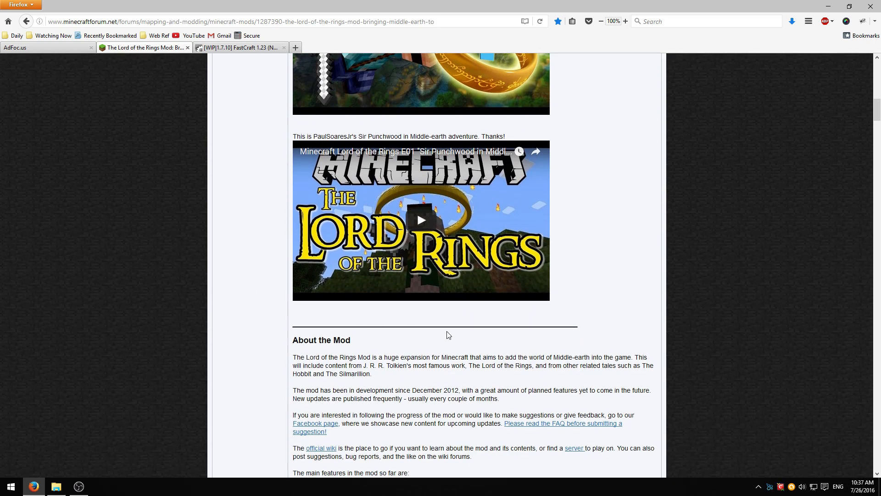
scroll(269, 300, "down", 2)
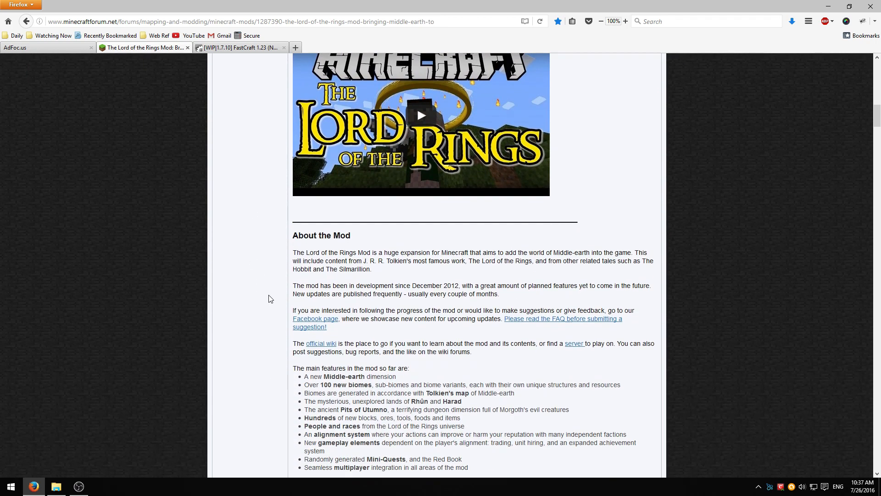
scroll(268, 297, "up", 3)
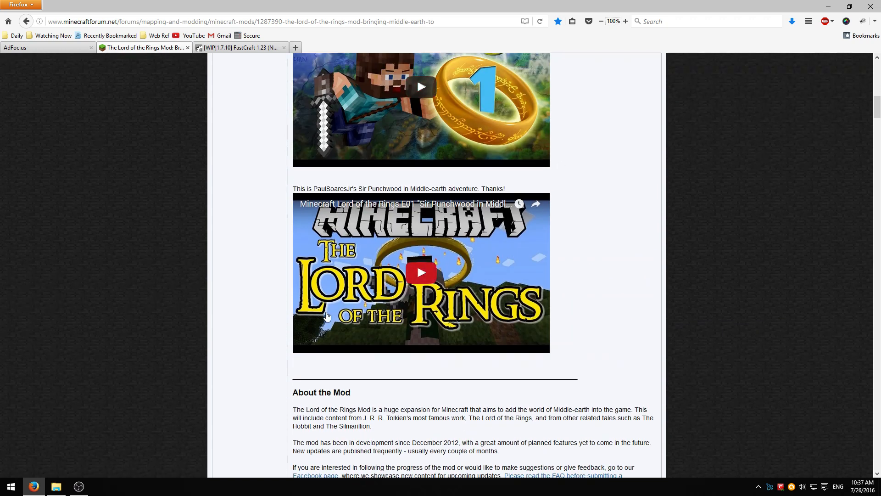
scroll(266, 292, "down", 2)
scroll(286, 268, "down", 7)
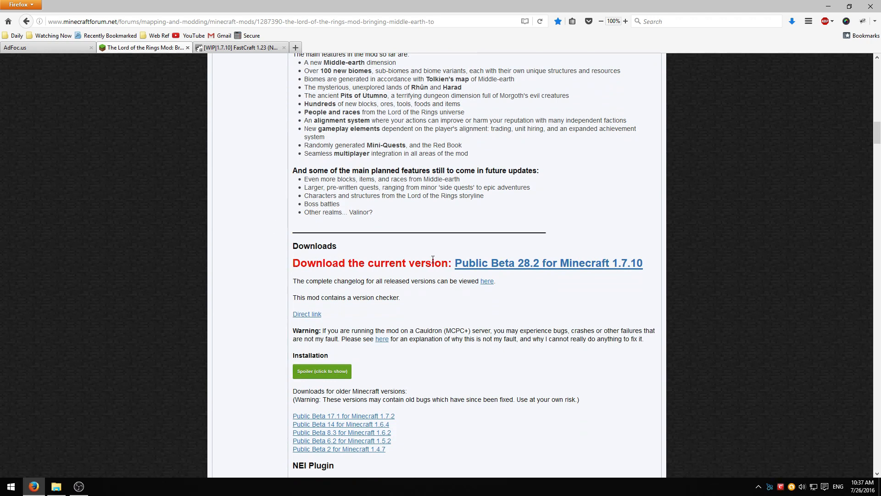
Save the Lord of the Rings Mod B28.2 jar from MediaFire, then go to the FastCraft thread
left_click(550, 270)
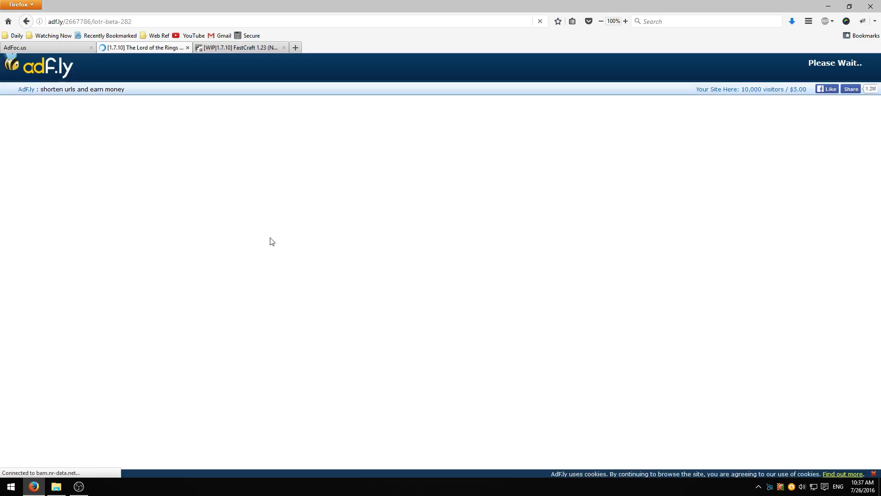
left_click(824, 70)
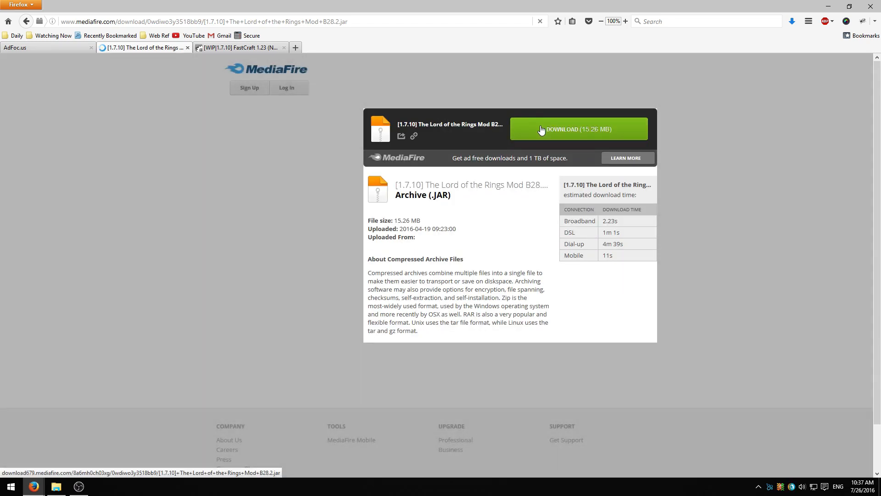
left_click(541, 125)
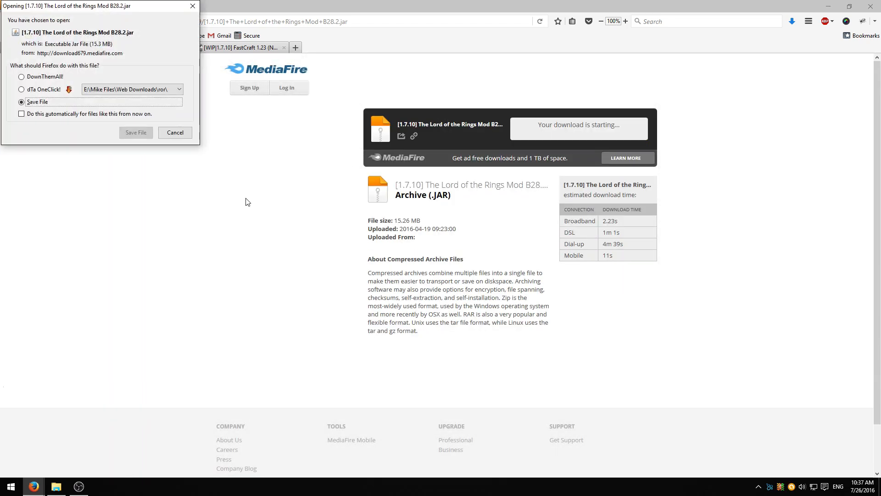
left_click(135, 134)
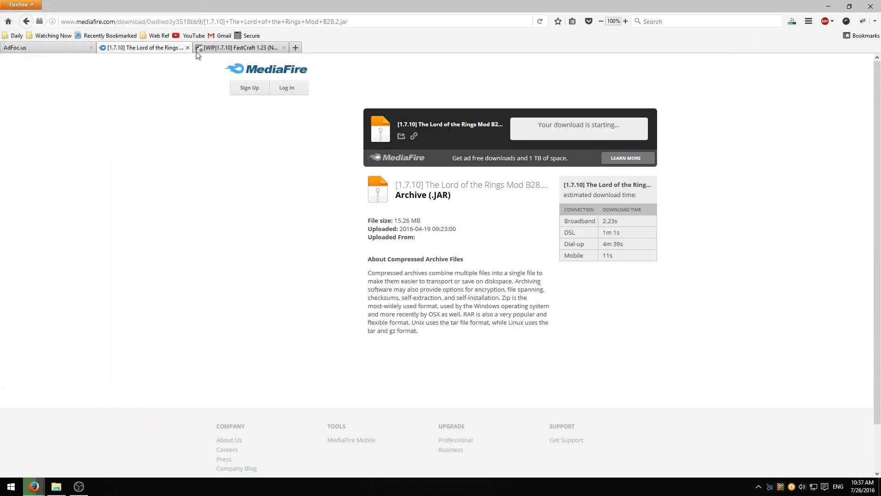
left_click(239, 48)
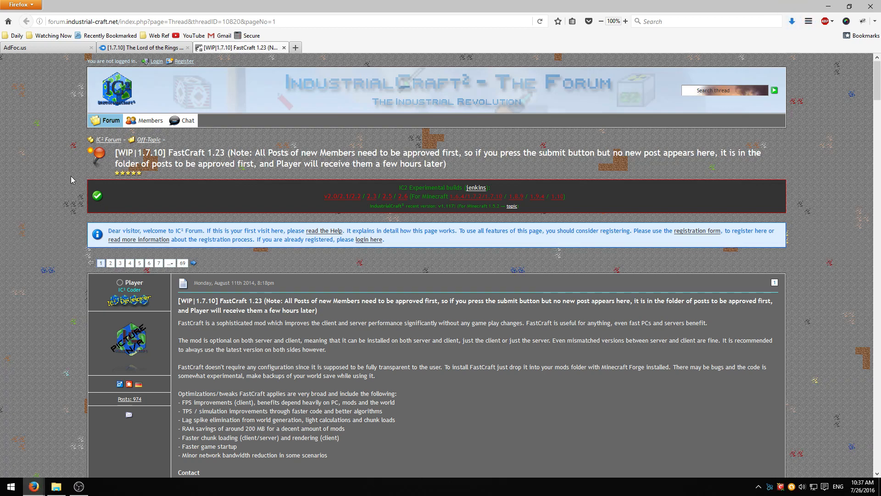
Download and save fastcraft-1.23.jar from the FastCraft thread
scroll(70, 179, "down", 6)
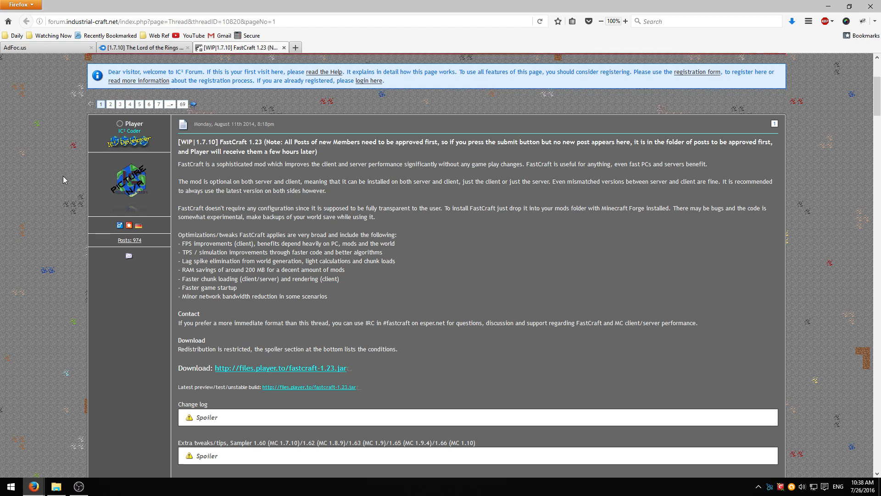
scroll(62, 175, "down", 4)
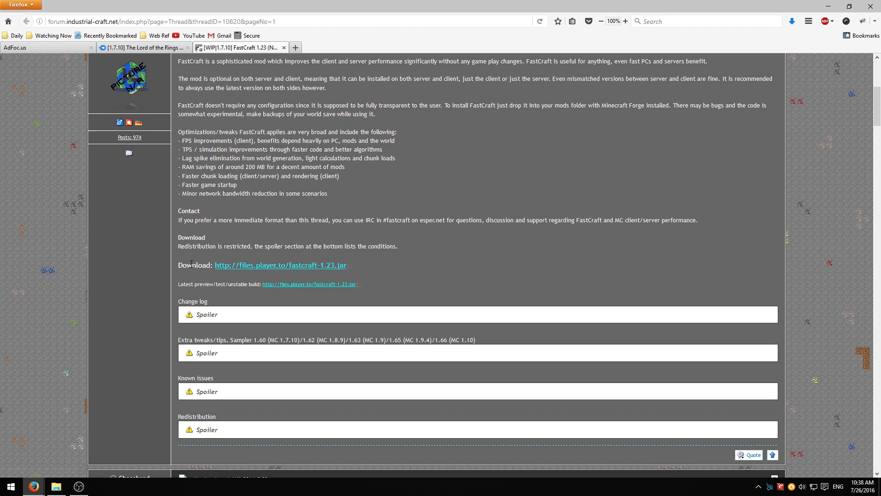
left_click(279, 266)
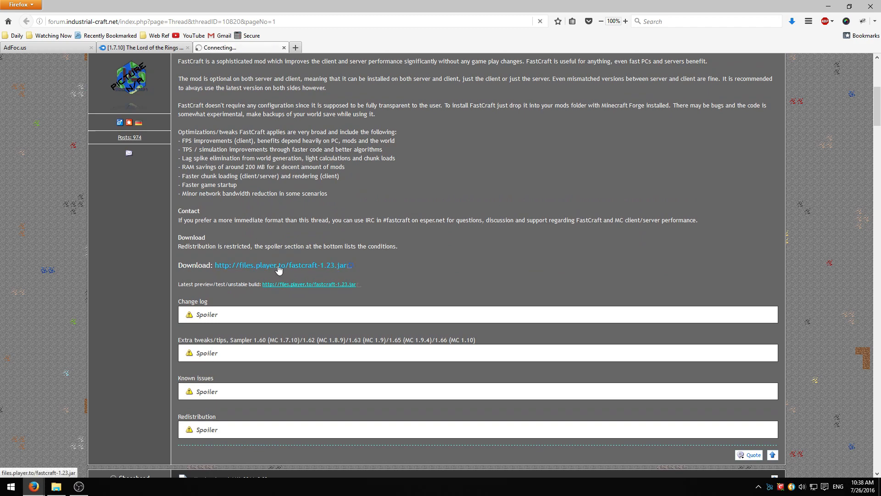
left_click(137, 132)
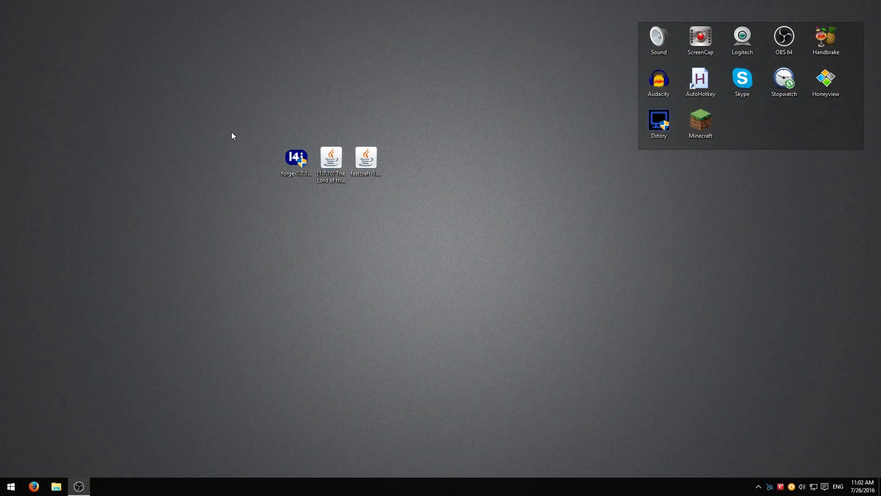
Check the three downloaded desktop files and start the Forge 1.7.10 installer
left_click(298, 158)
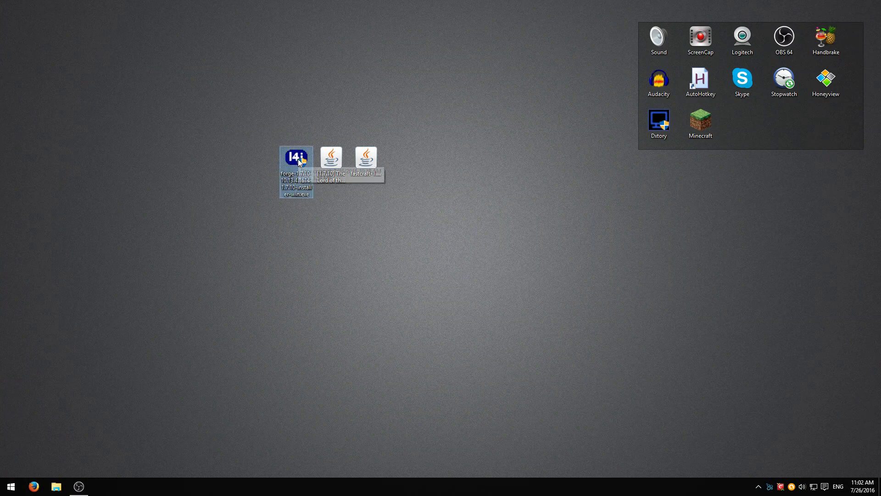
left_click(331, 160)
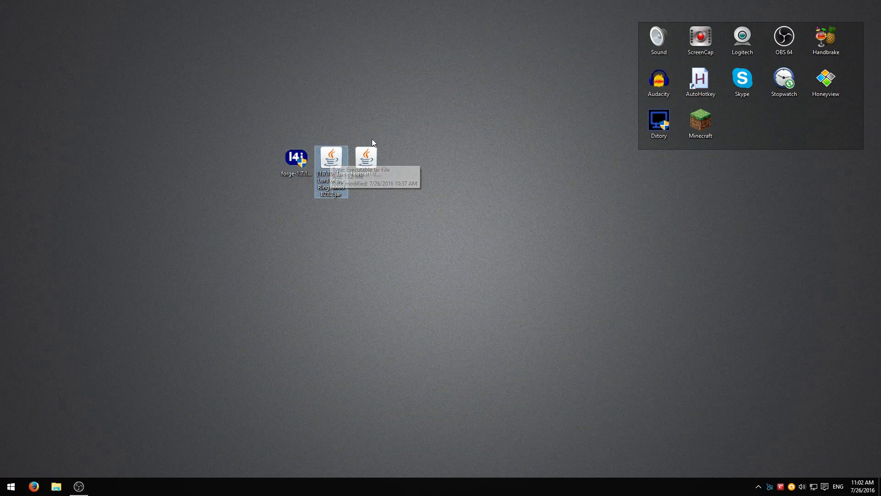
left_click(363, 159)
left_click(298, 169, "shift")
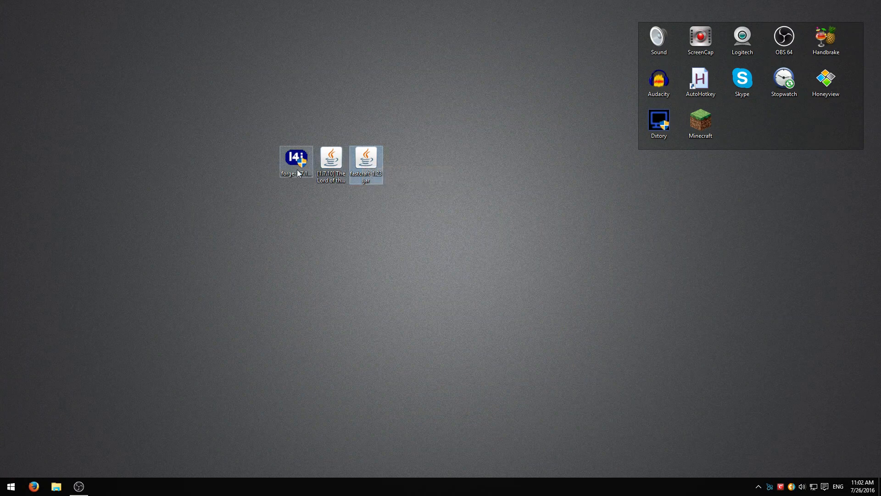
left_click(298, 161)
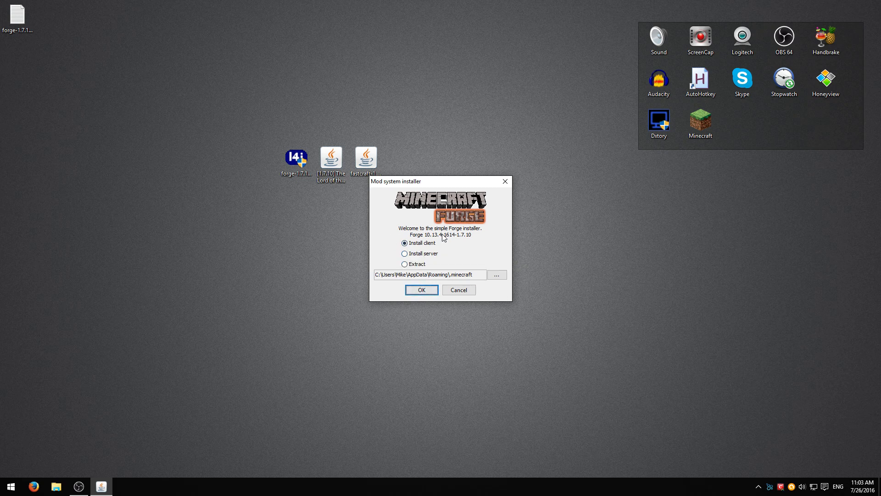
Install the Forge 10.13.4.1614 client into .minecraft and close the completion message
left_click(413, 292)
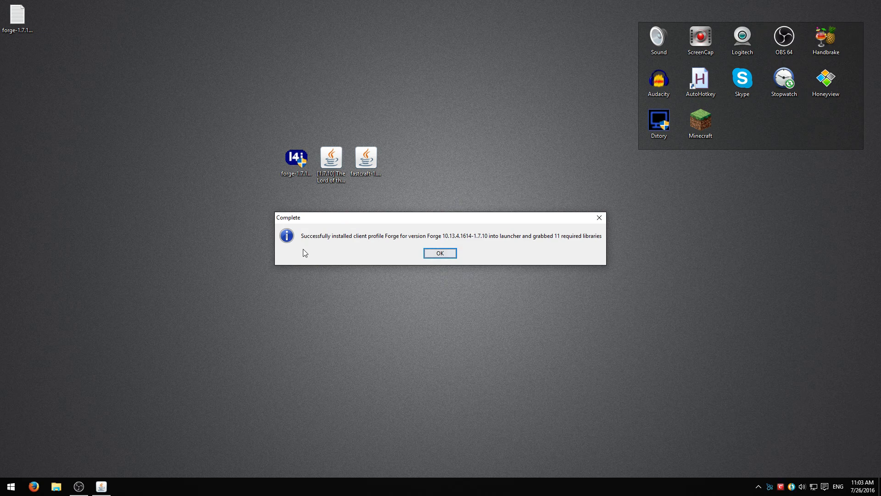
left_click(427, 257)
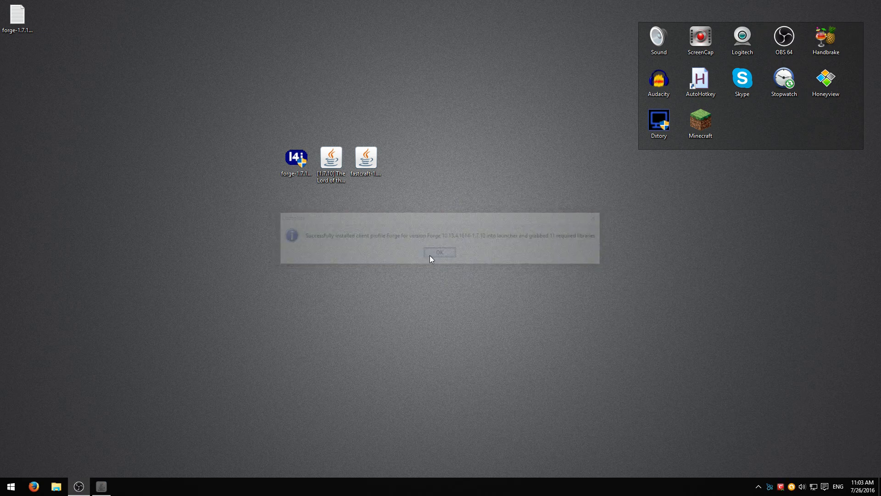
Start the Minecraft Launcher, select the Forge profile, and create a new profile from it
double_click(702, 128)
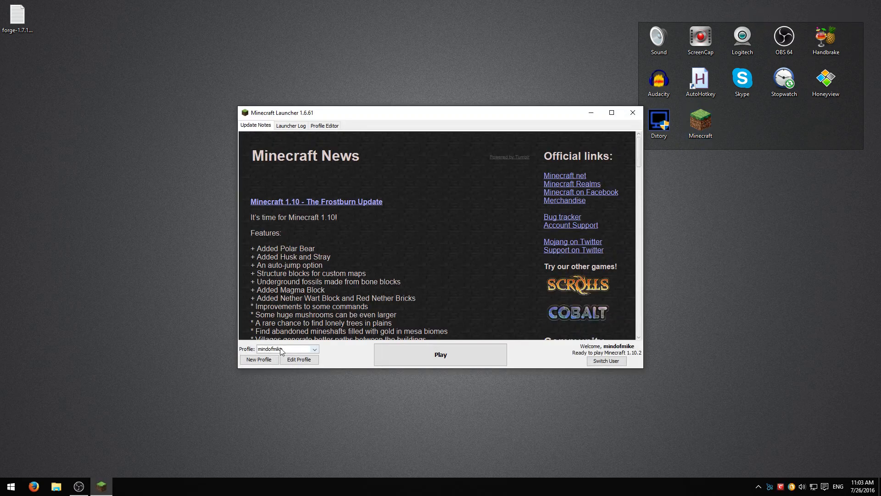
left_click(314, 352)
left_click(283, 357)
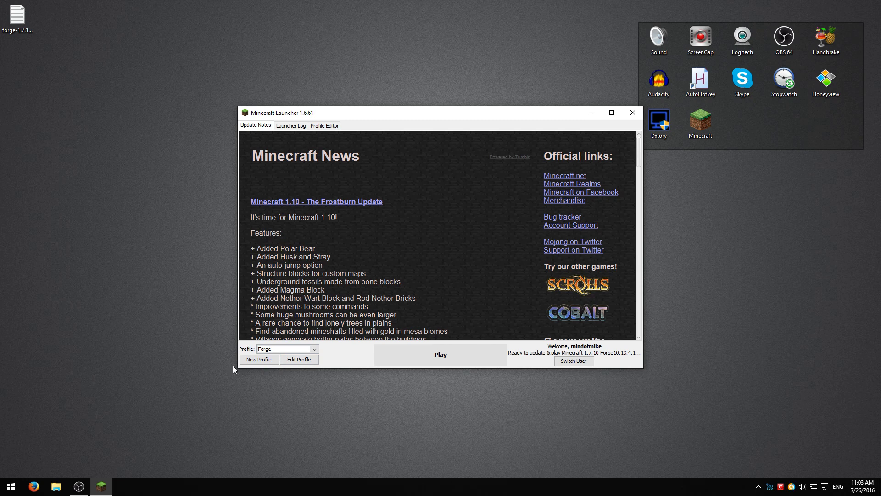
left_click(258, 359)
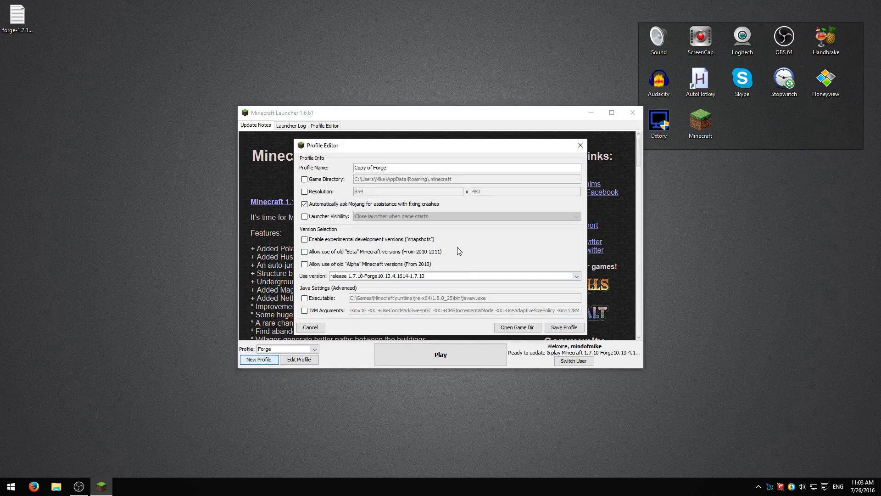
Rename the profile 'LOTR Minecraft' and set its game directory to .minecraft-lotrmod
left_click_drag(391, 168, 303, 170)
type("LOTR Minecraft")
left_click(305, 180)
left_click(464, 179)
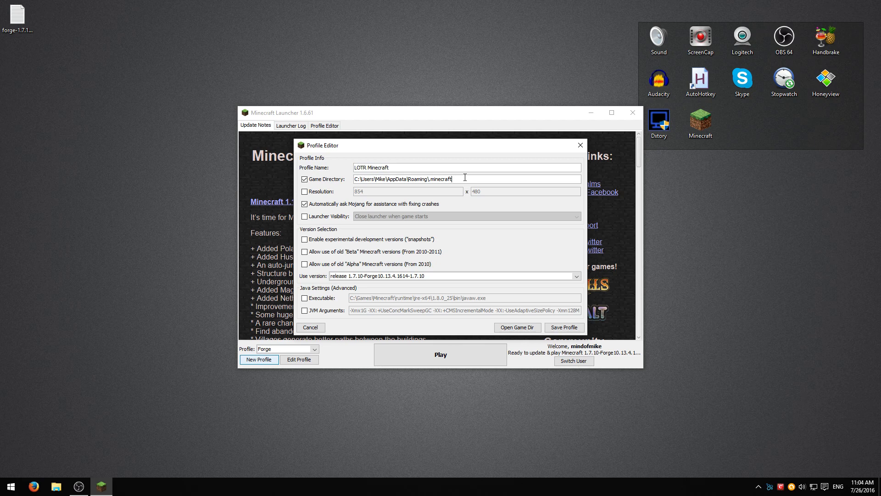
type("trmod")
Keep 1.7.10-Forge as the profile's game version
left_click(577, 276)
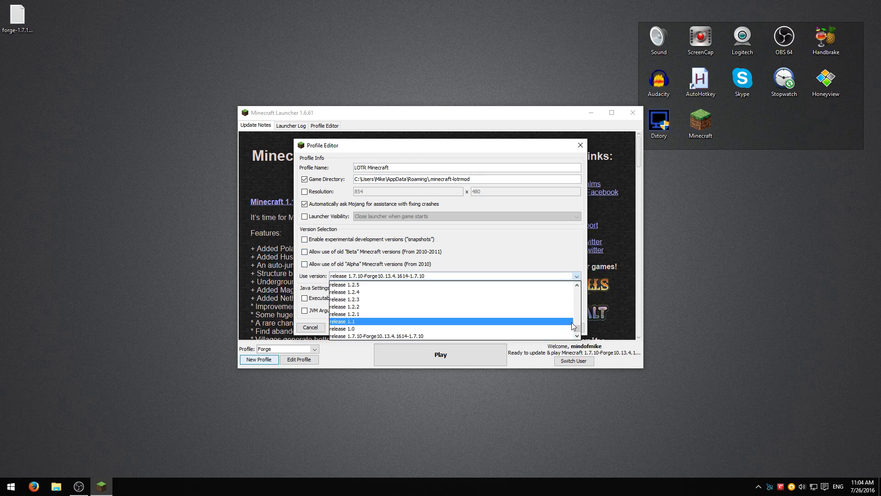
mouse_move(577, 328)
left_mouse_down()
mouse_move(581, 307)
mouse_move(579, 340)
left_mouse_up()
left_click(446, 336)
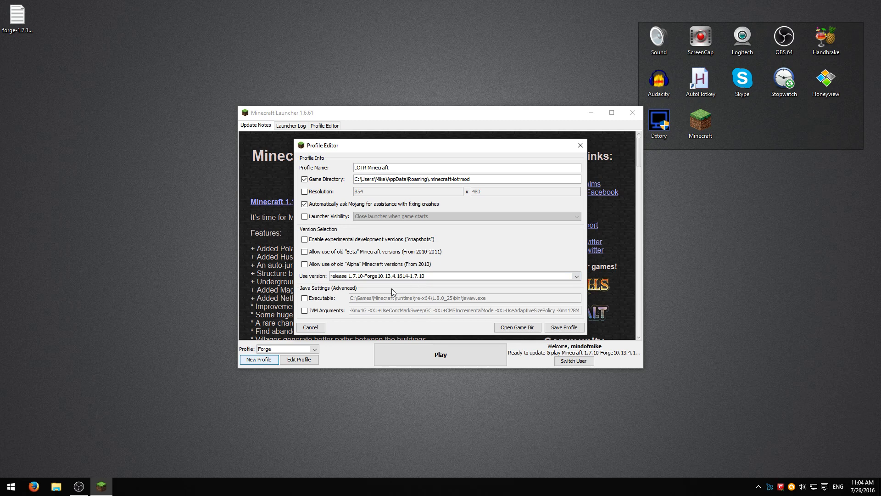
Set the JVM arguments to -Xmx4G -Xms4G and save the LOTR Minecraft profile
left_click(304, 311)
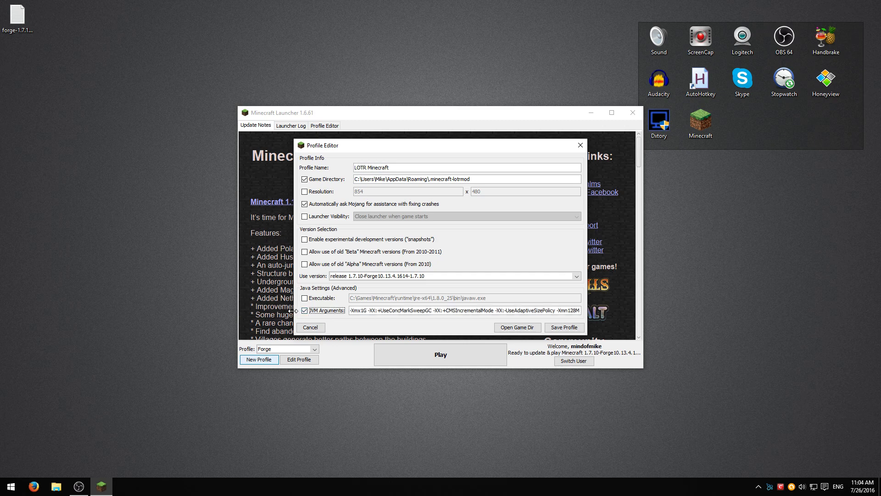
left_click(364, 311)
key("BackSpace")
type("4")
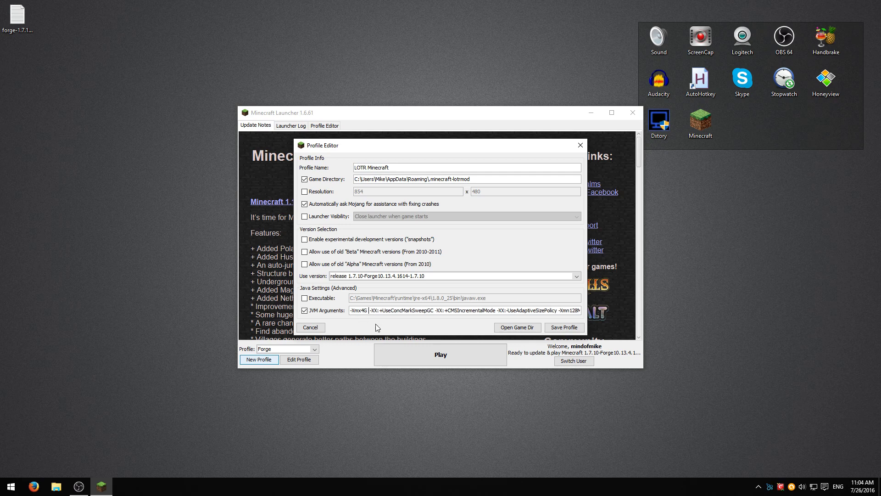
type("Xms")
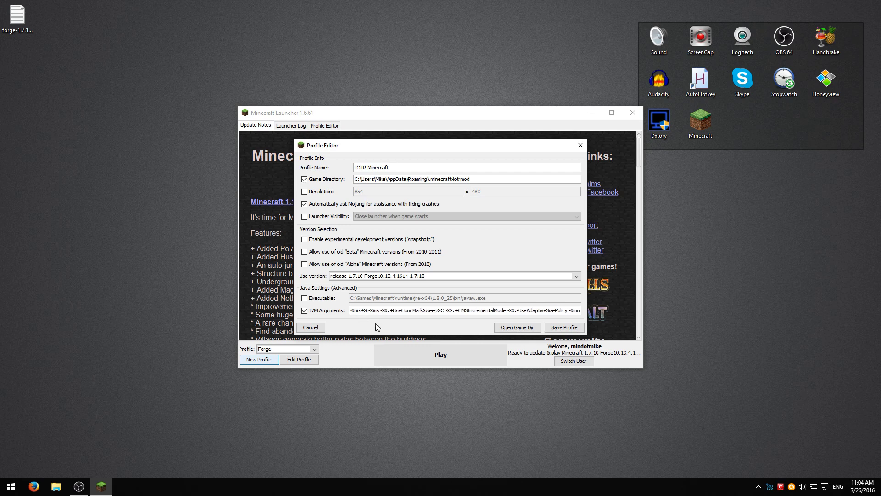
type("4G")
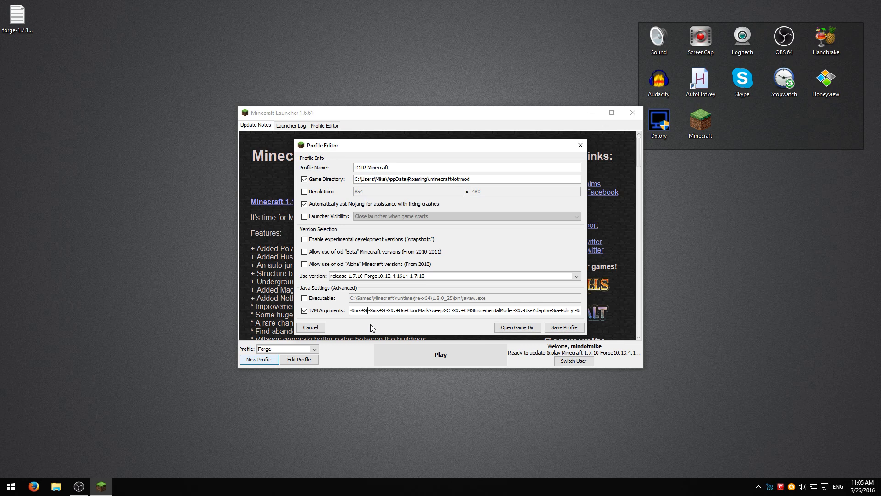
left_click(567, 327)
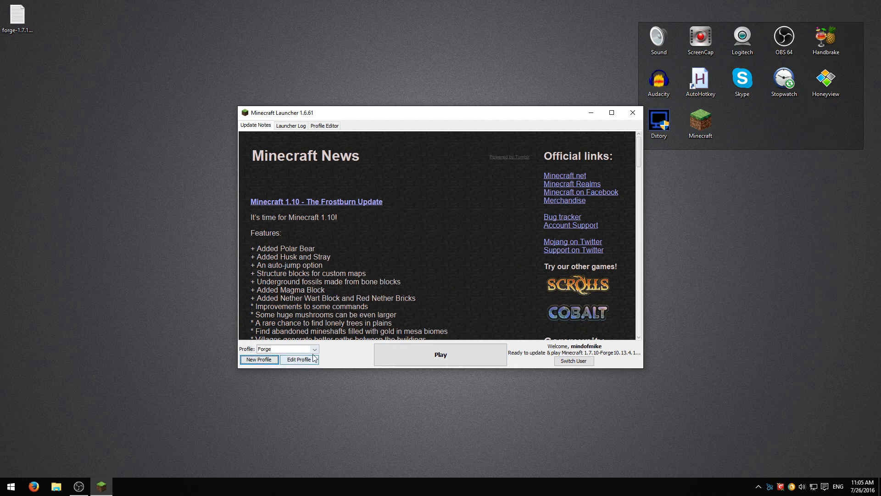
Select the LOTR Minecraft profile and launch Forge 1.7.10
left_click(314, 349)
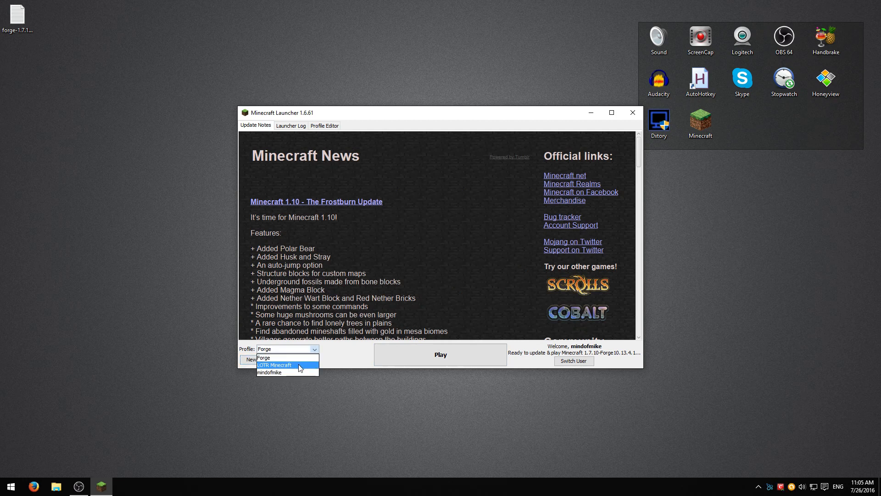
left_click(299, 365)
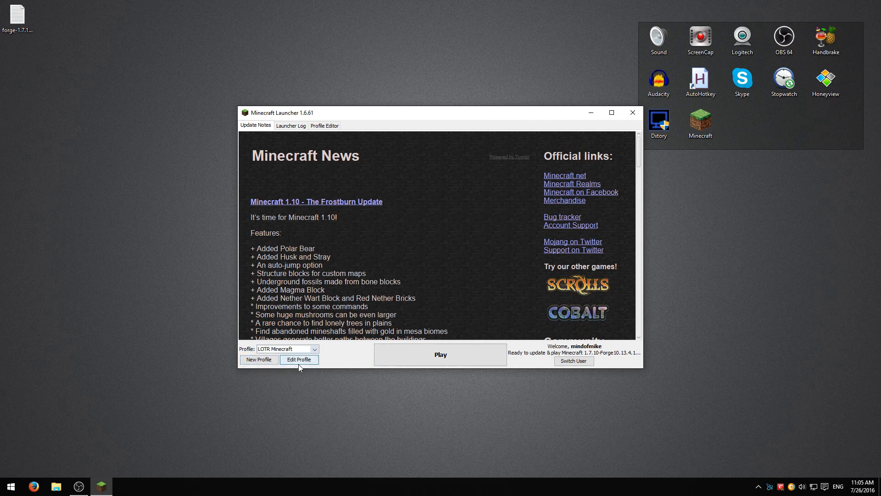
left_click(448, 360)
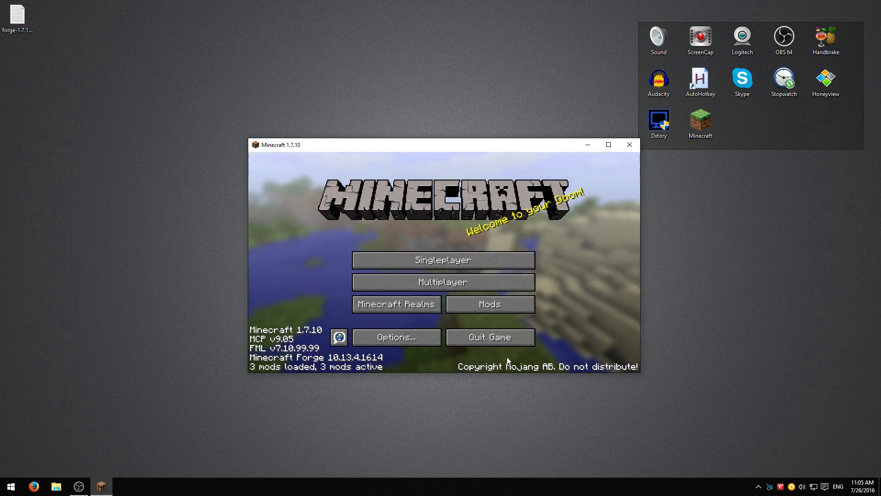
Quit the game and open the LOTR profile's .minecraft-lotrmod game folder from the launcher
left_click(509, 343)
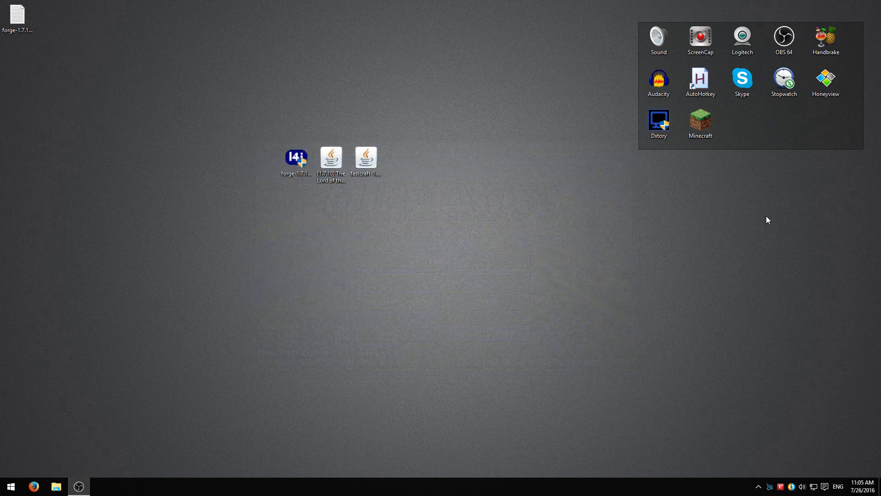
double_click(701, 118)
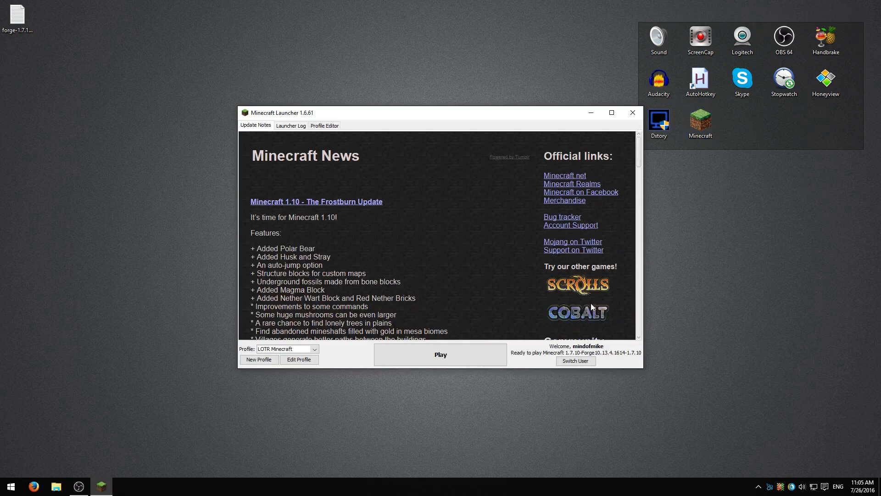
left_click(294, 360)
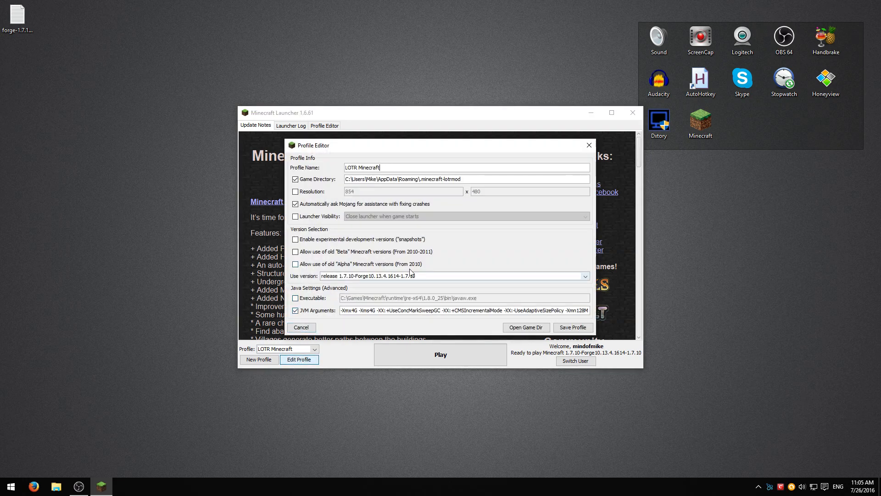
left_click(515, 329)
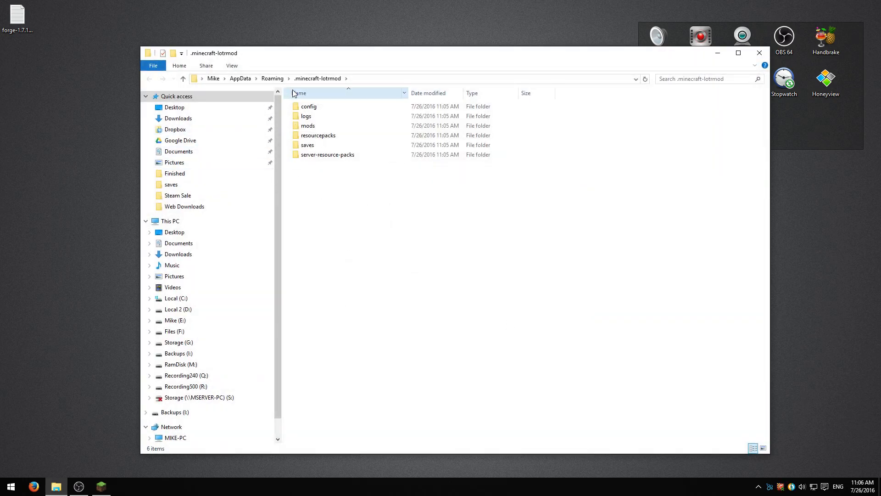
Cancel the profile editor and close the launcher, leaving the game folder window in view
left_click(718, 54)
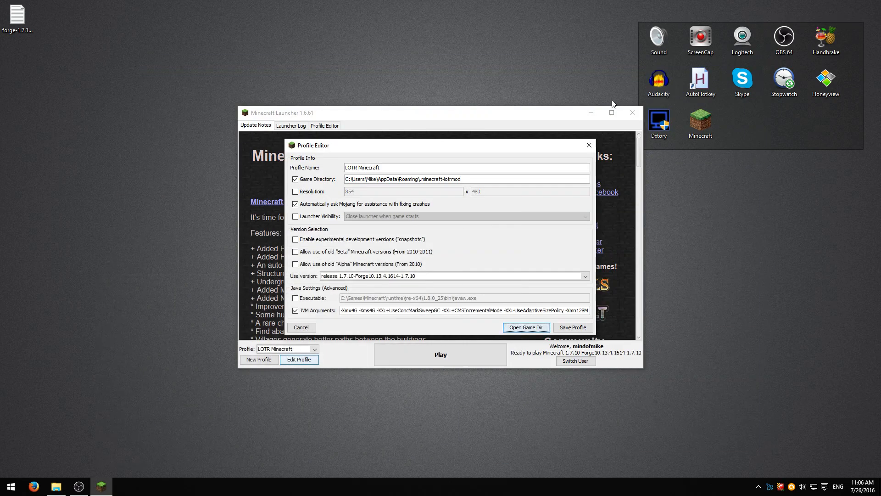
left_click(485, 179)
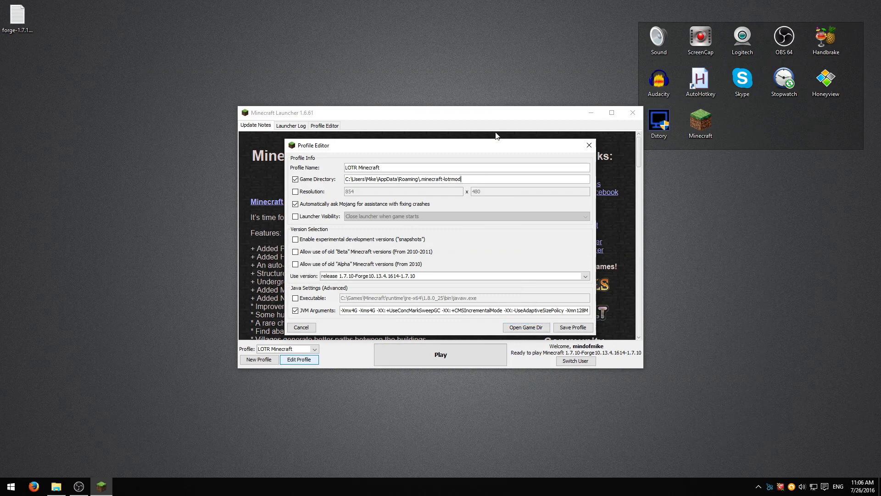
left_click(306, 328)
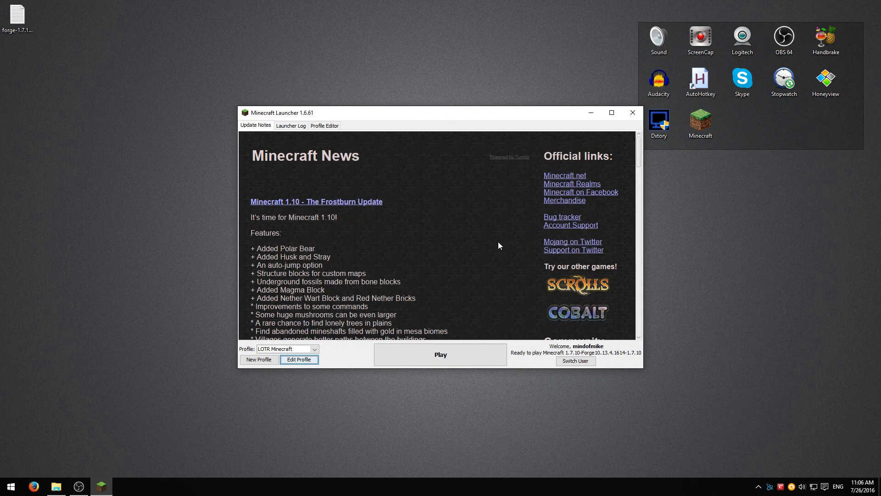
left_click(631, 112)
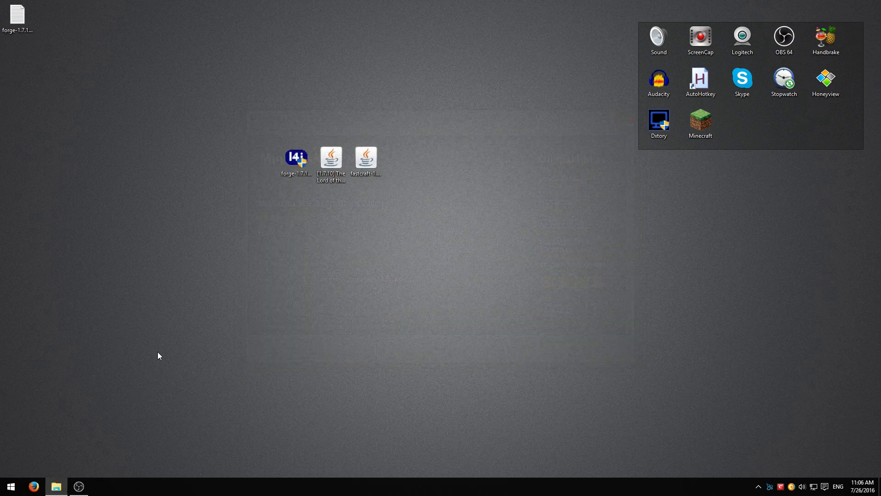
left_click(56, 486)
Paste the Lord of the Rings Mod and fastcraft-1.23 jars from the desktop into mods
left_click_drag(354, 58, 642, 60)
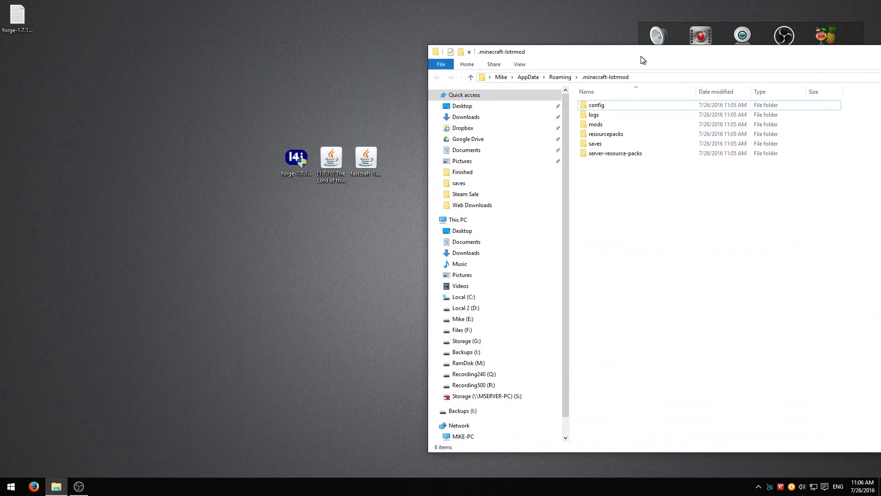
double_click(592, 125)
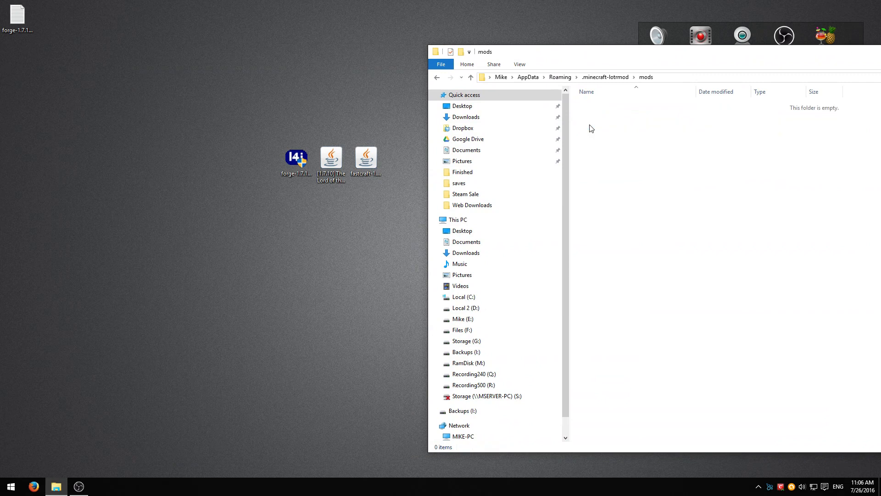
left_click_drag(398, 202, 330, 175)
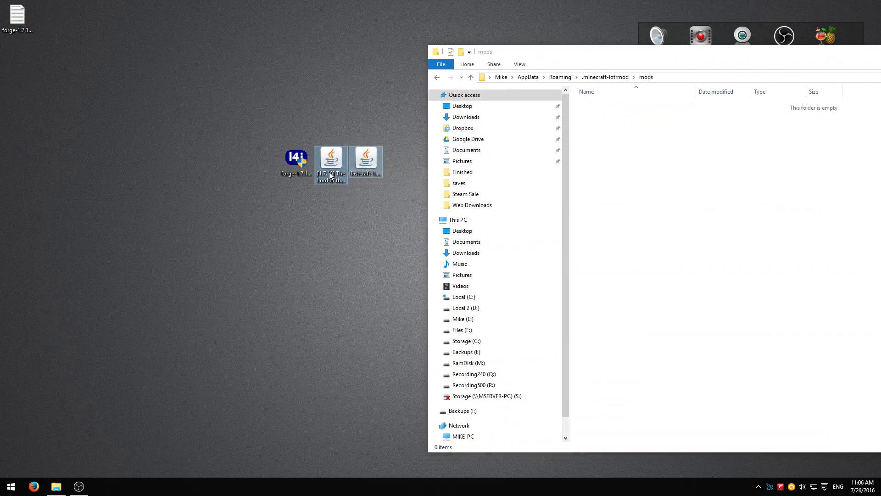
left_click(712, 190)
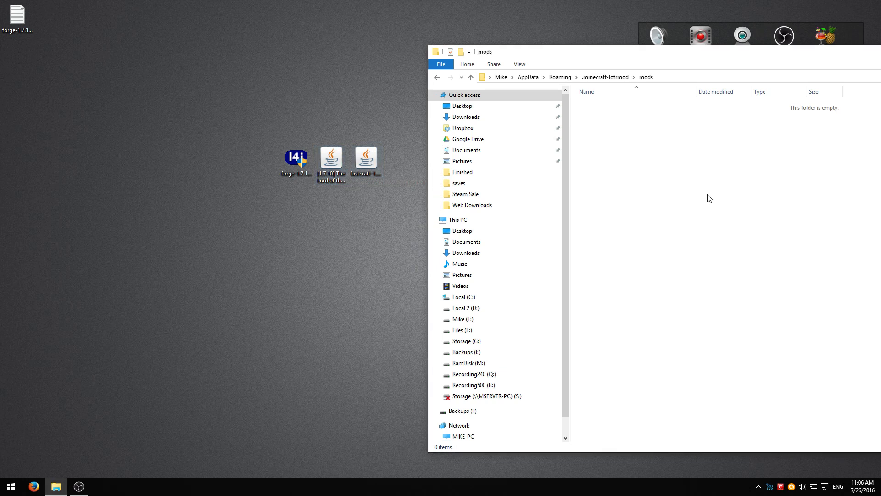
key("ctrl+v")
Minimize the mods folder window and relaunch the Minecraft launcher
left_click_drag(657, 57, 378, 39)
left_click(426, 183)
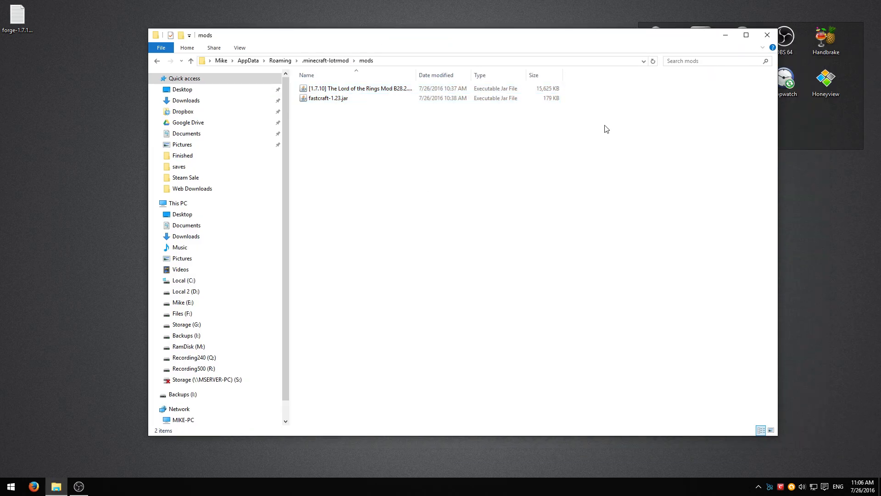
left_click(725, 35)
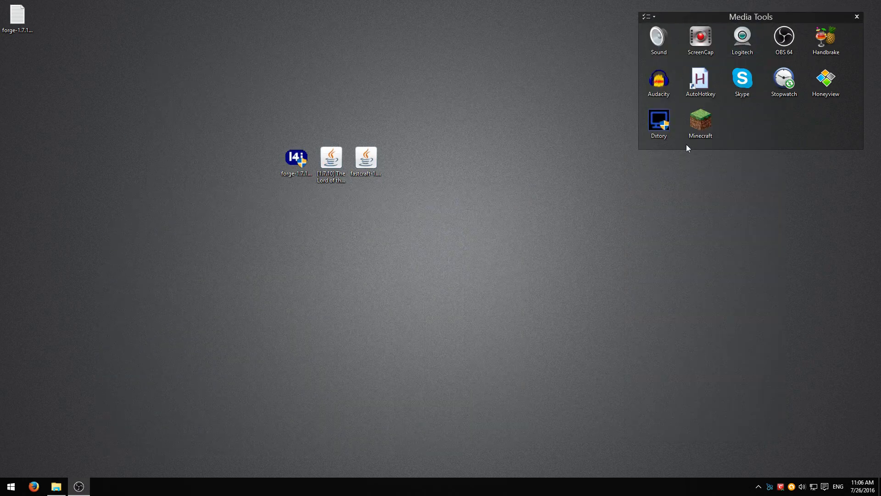
left_click(701, 131)
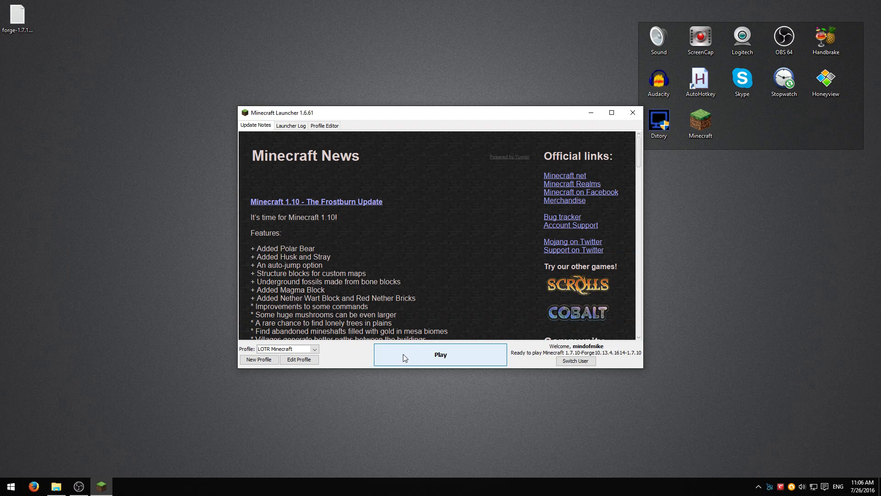
Play the LOTR Minecraft profile again, now with the mod jars installed
left_click(403, 353)
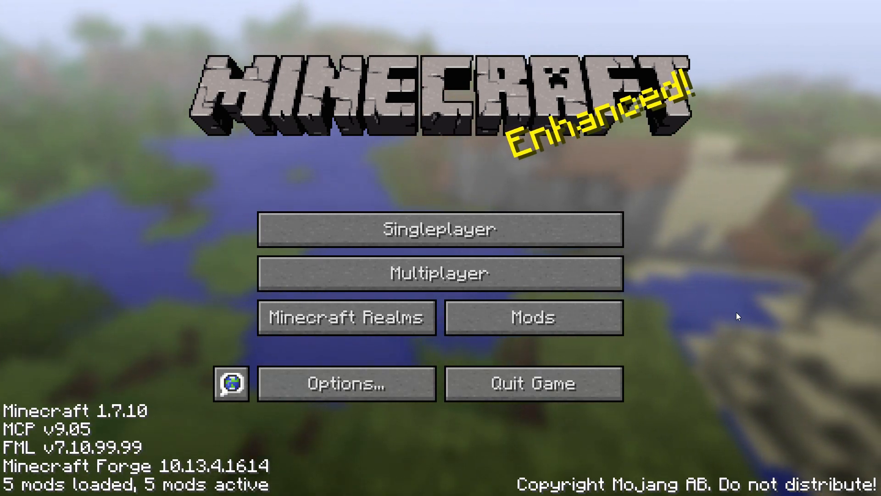
Open The Lord of the Rings Mod's lotr.cfg config from the Mod List and scroll to the bottom
left_click(523, 324)
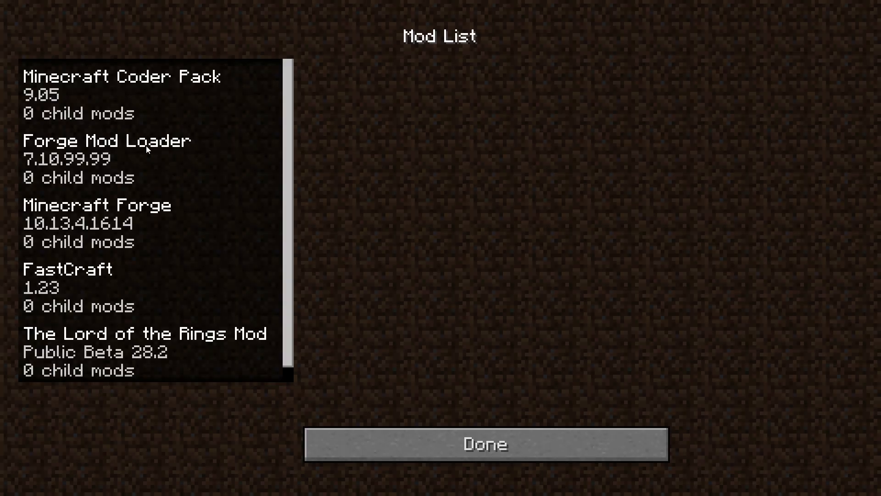
left_click(96, 340)
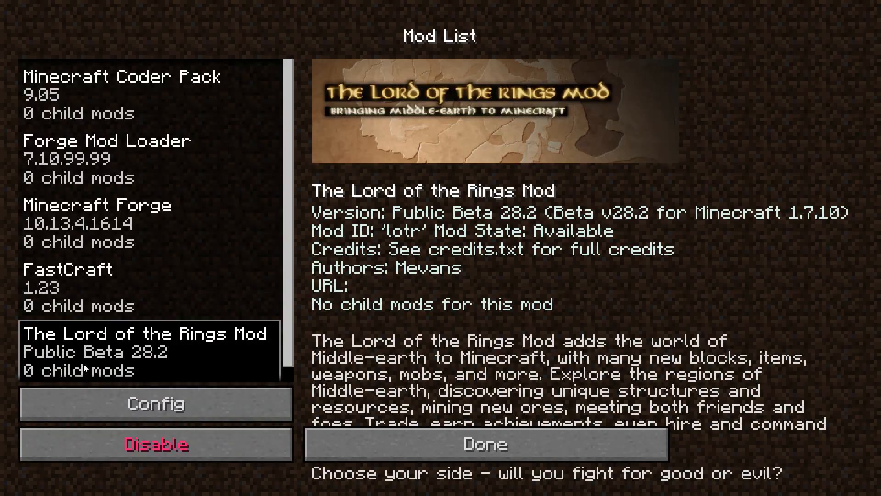
left_click(106, 404)
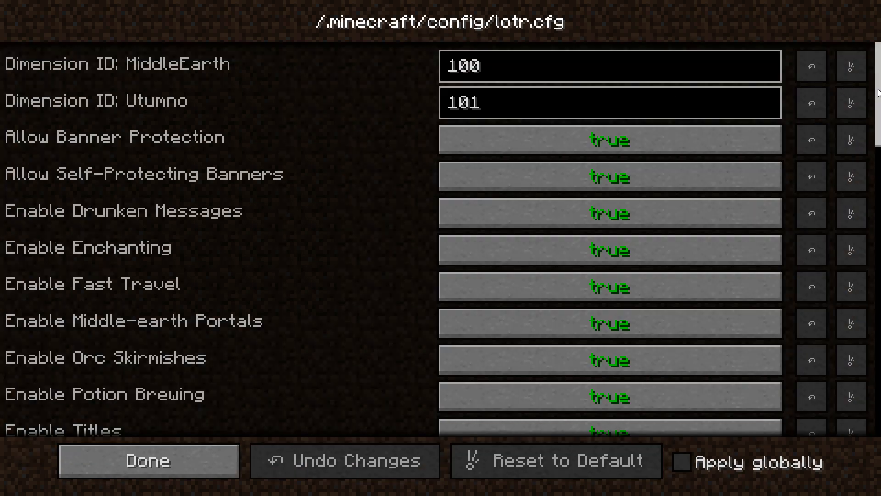
left_click_drag(877, 93, 872, 391)
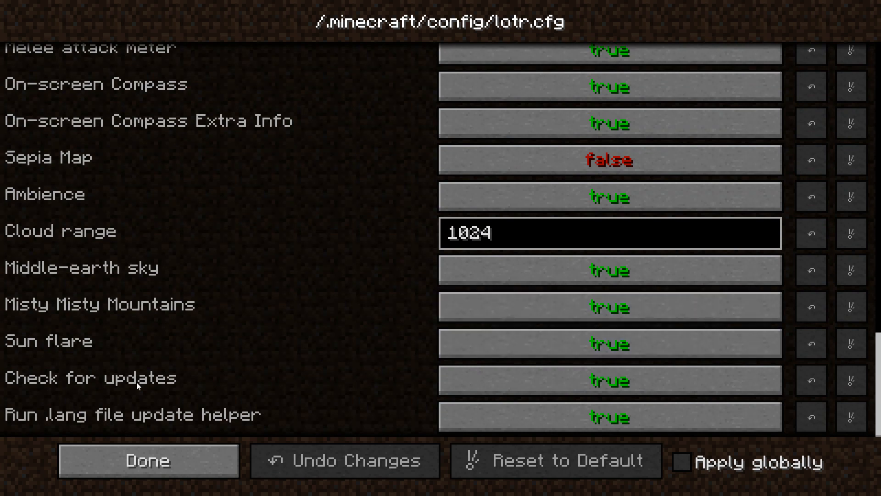
mouse_move(25, 345)
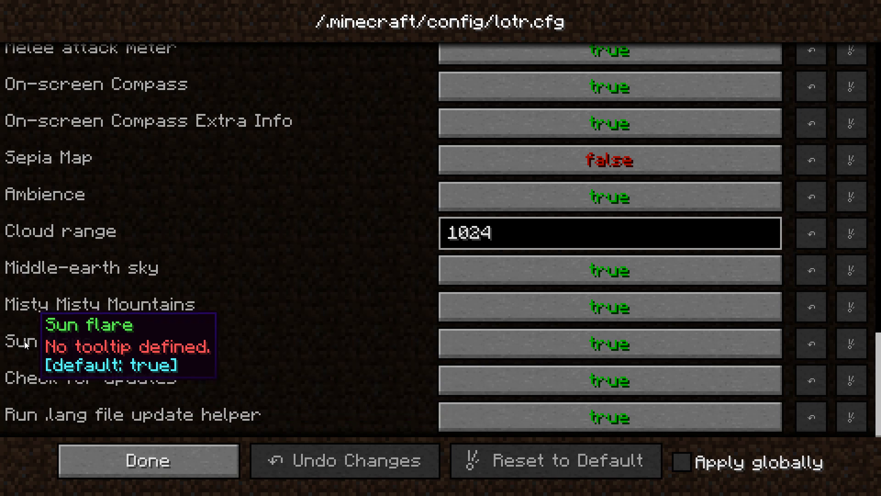
Set Sun flare to false and check the tooltips of nearby options
left_click(560, 352)
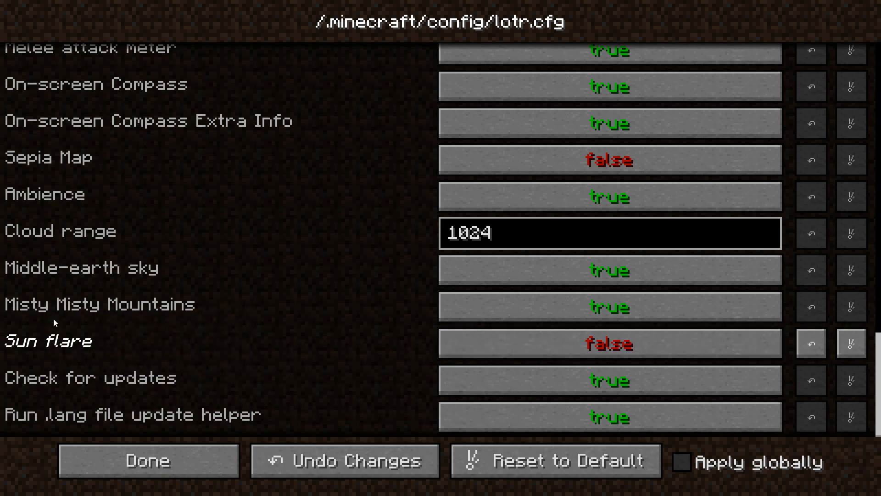
mouse_move(139, 308)
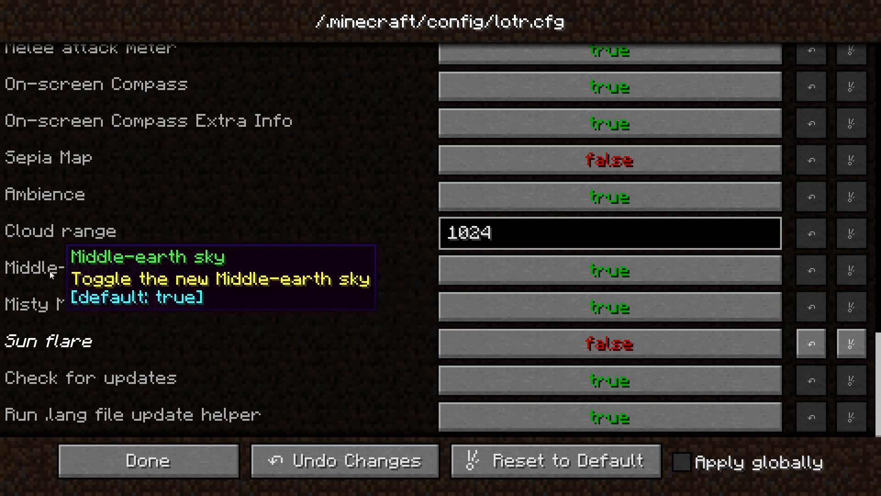
mouse_move(40, 218)
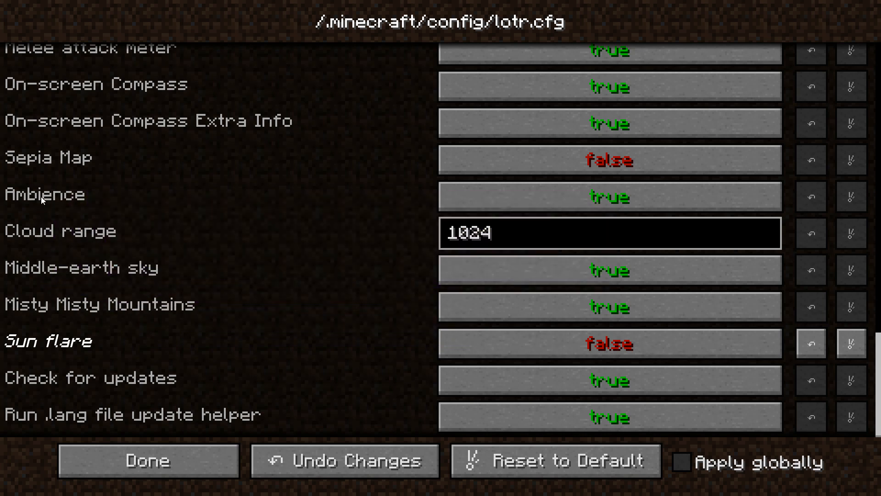
mouse_move(41, 196)
scroll(188, 237, "up", 3)
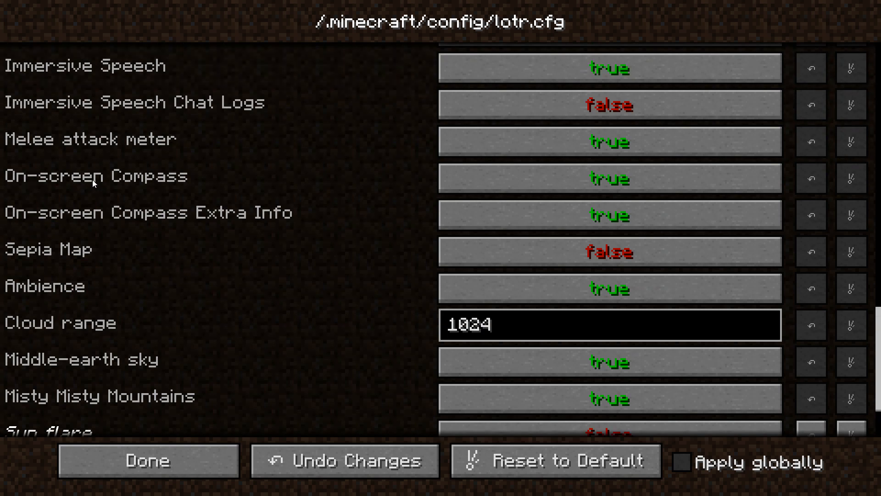
mouse_move(92, 180)
Scroll up through the lotr.cfg options, reviewing each setting's tooltip
scroll(244, 281, "up", 1)
scroll(399, 287, "up", 2)
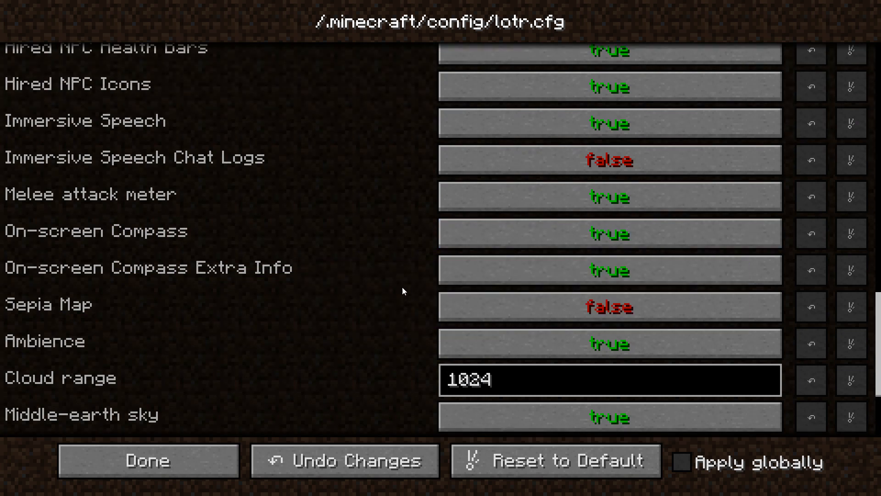
mouse_move(133, 235)
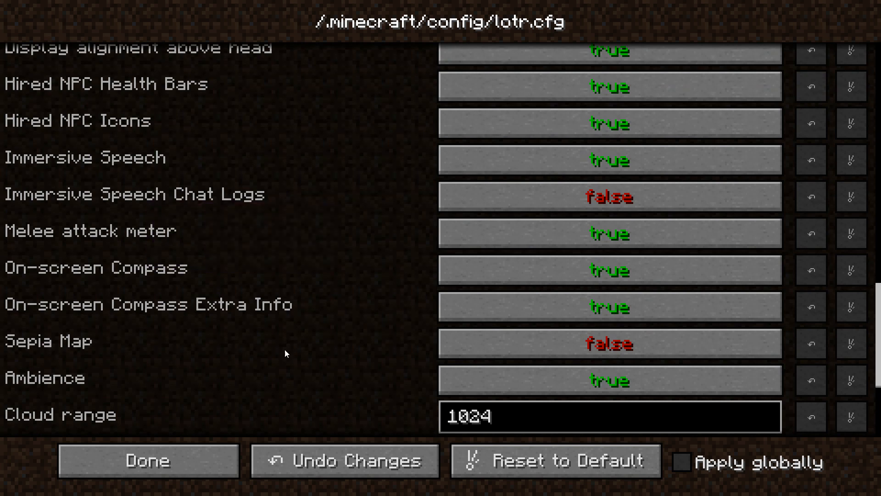
scroll(356, 360, "up", 2)
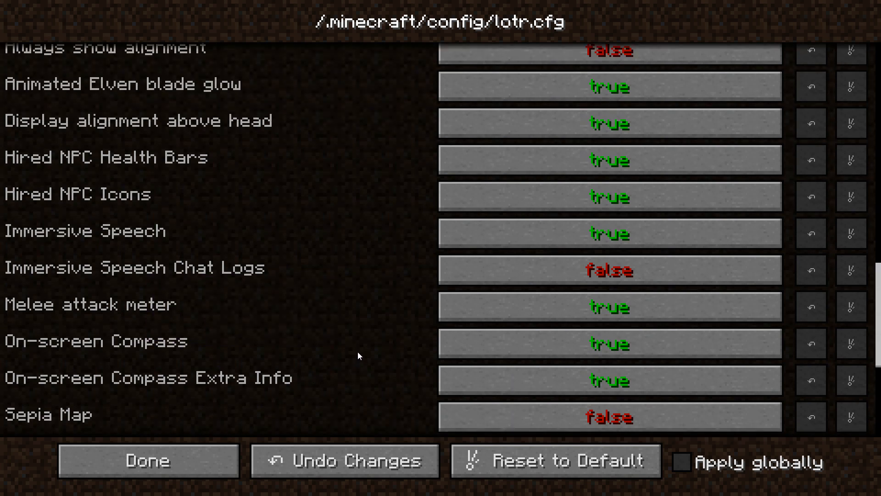
mouse_move(356, 353)
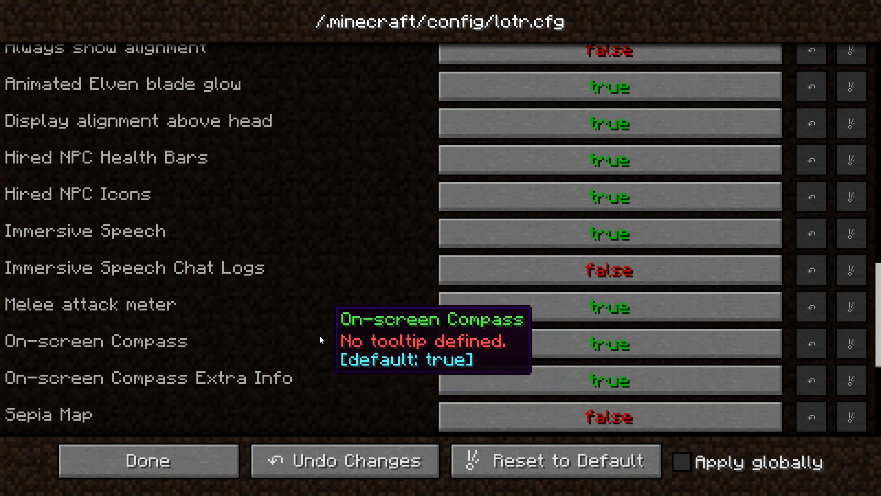
scroll(232, 341, "up", 1)
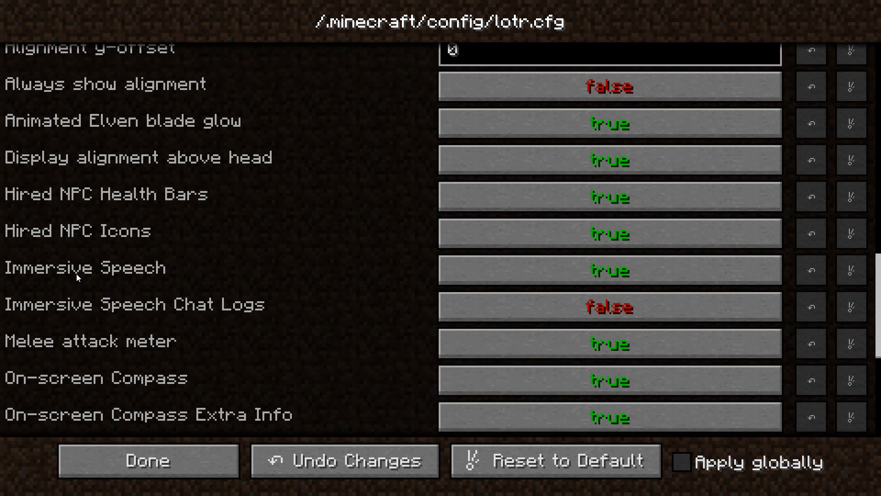
mouse_move(81, 274)
scroll(353, 257, "up", 3)
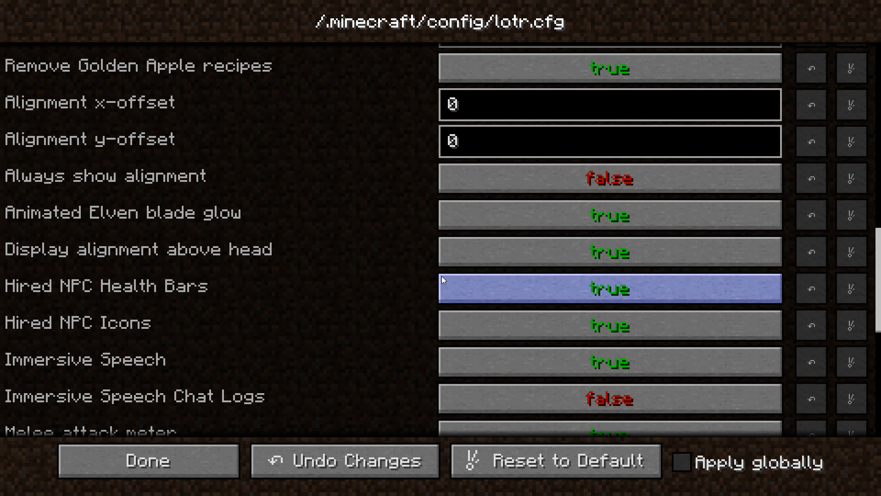
Set Animated Elven blade glow to false, then save lotr.cfg with Done
mouse_move(60, 209)
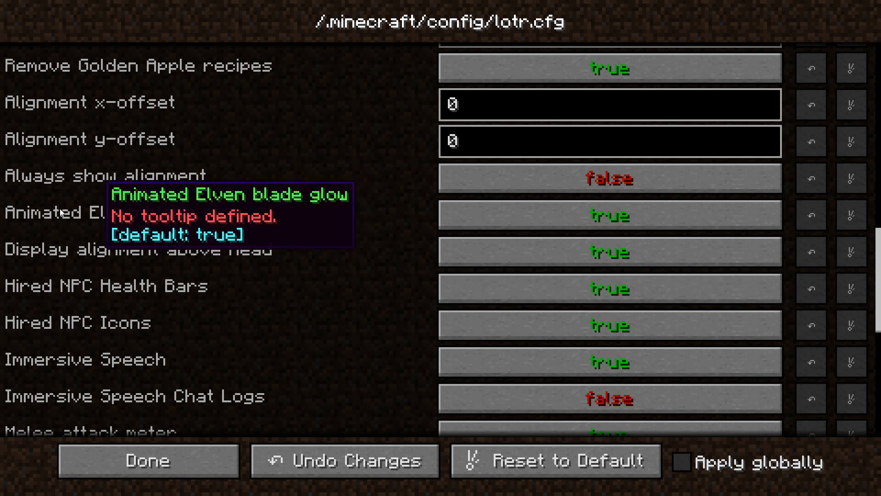
left_click(584, 217)
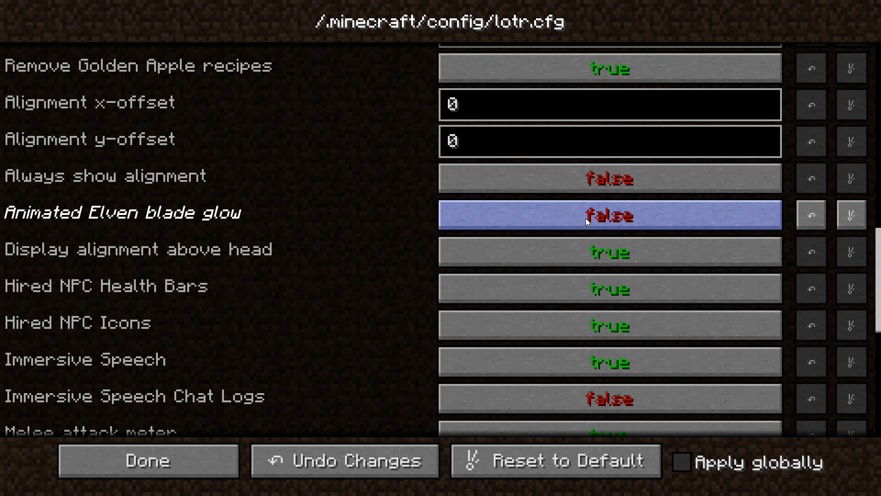
scroll(312, 234, "up", 1)
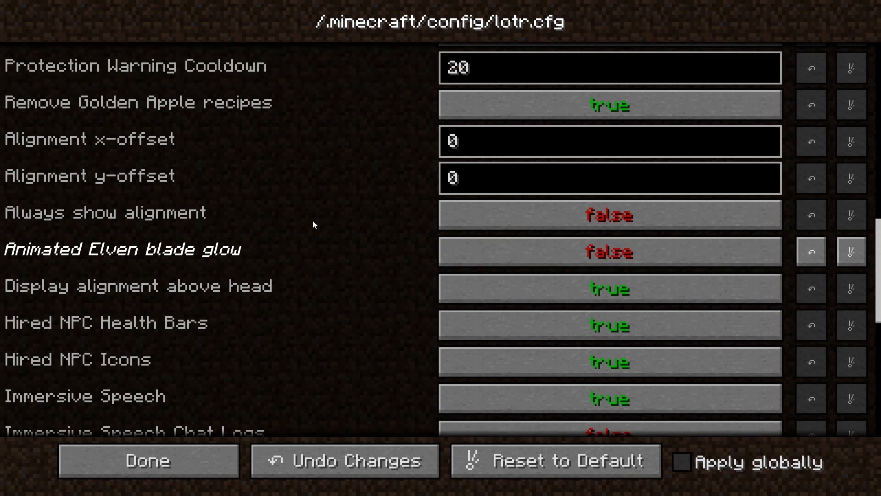
scroll(312, 223, "up", 2)
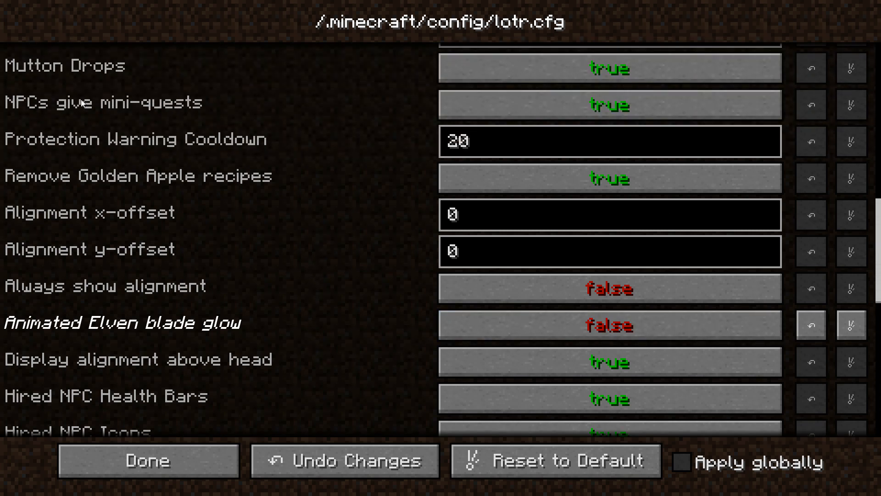
scroll(877, 244, "up", 3)
left_click_drag(878, 223, 877, 91)
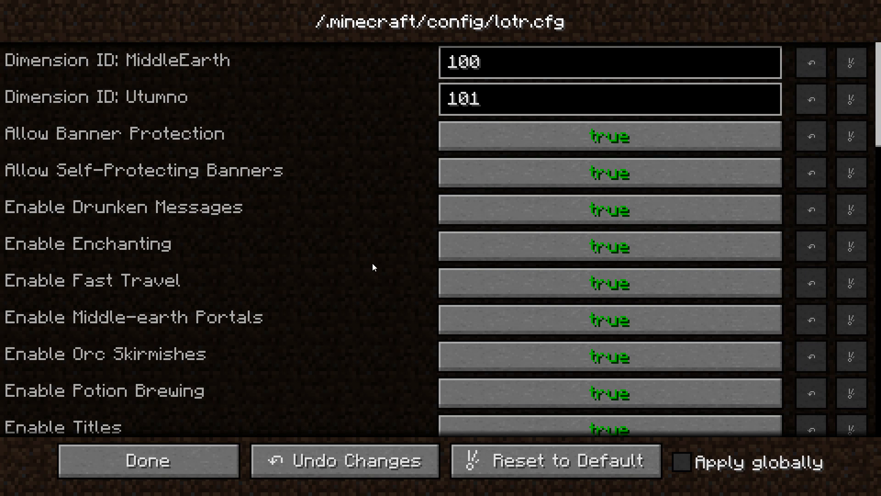
left_click(114, 458)
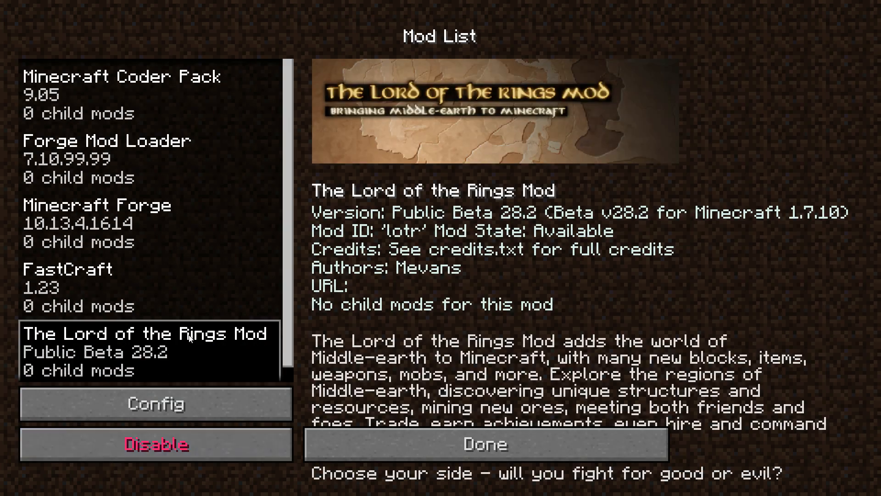
Go from the main menu to Singleplayer > Create New World and show More World Options
left_click(392, 447)
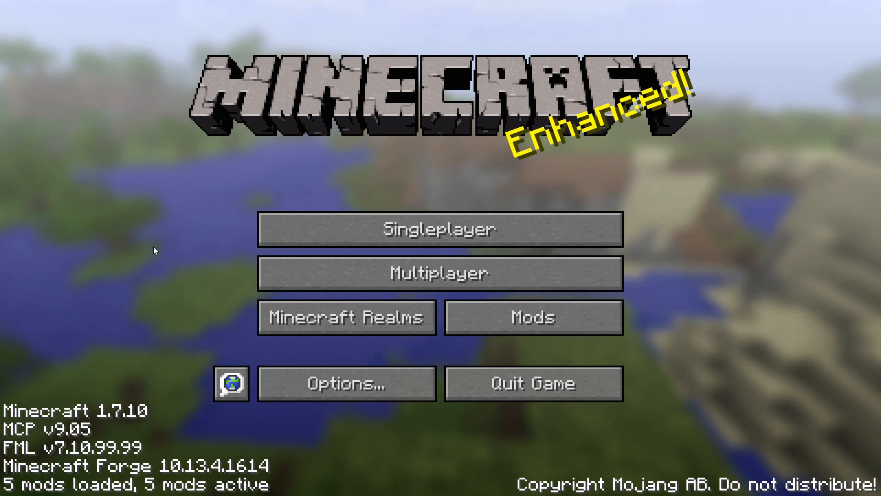
left_click(301, 222)
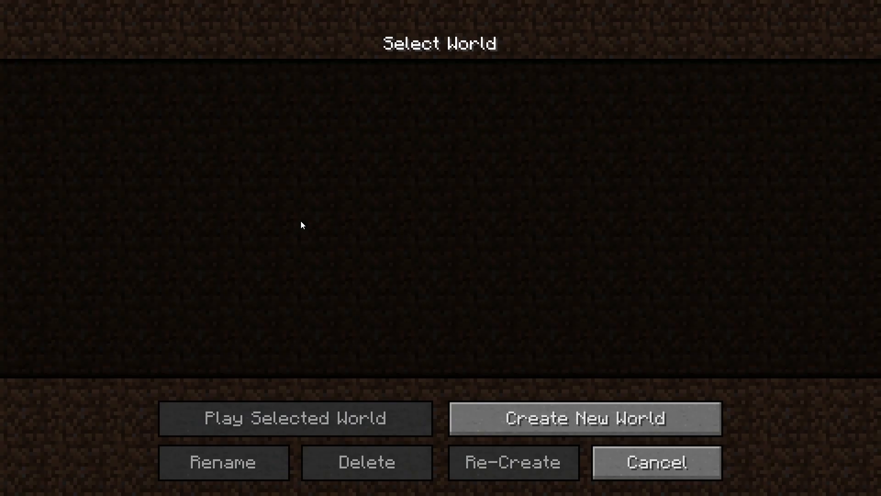
left_click(490, 417)
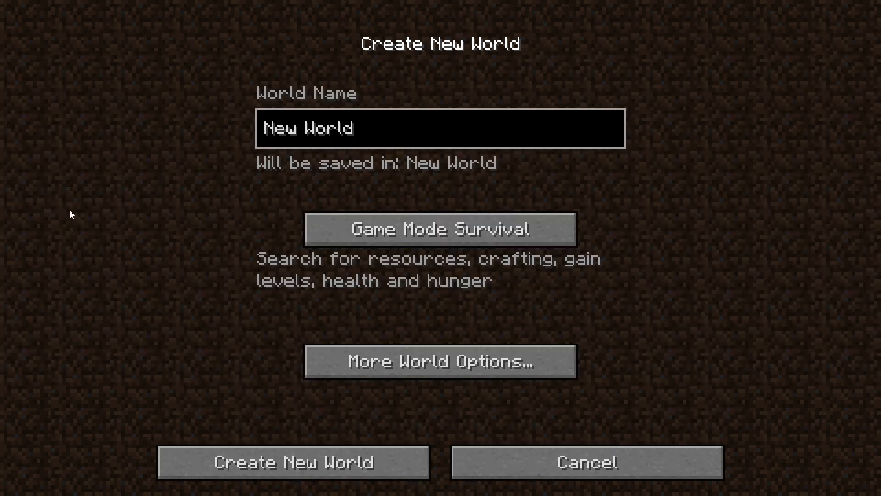
left_click(349, 358)
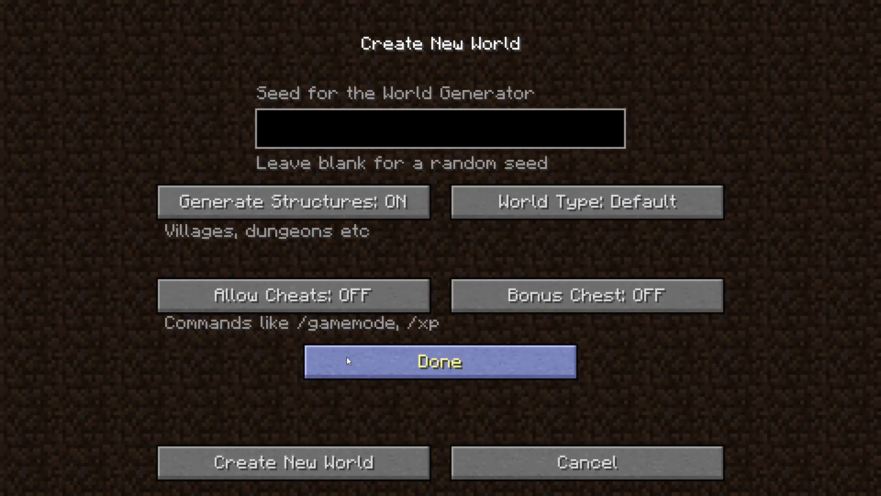
Set the World Type to Middle-earth and confirm the world options
left_click(578, 202)
left_click(578, 202)
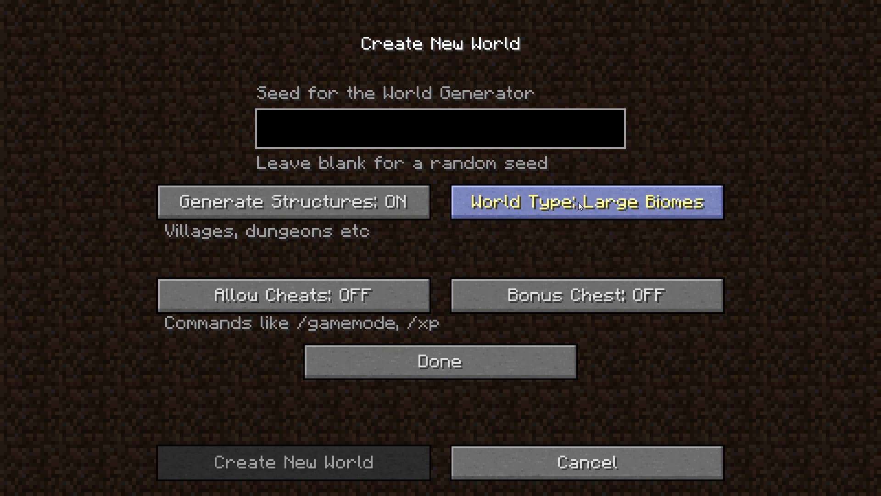
left_click(578, 201)
left_click(578, 202)
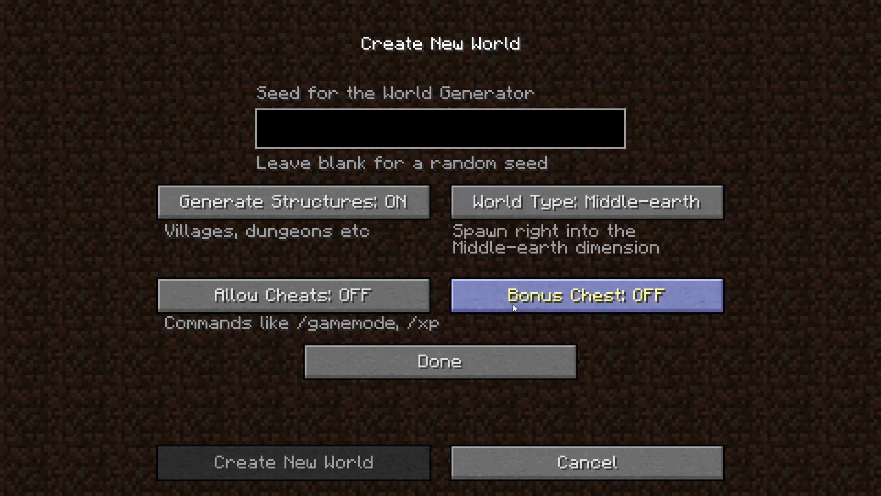
left_click(403, 360)
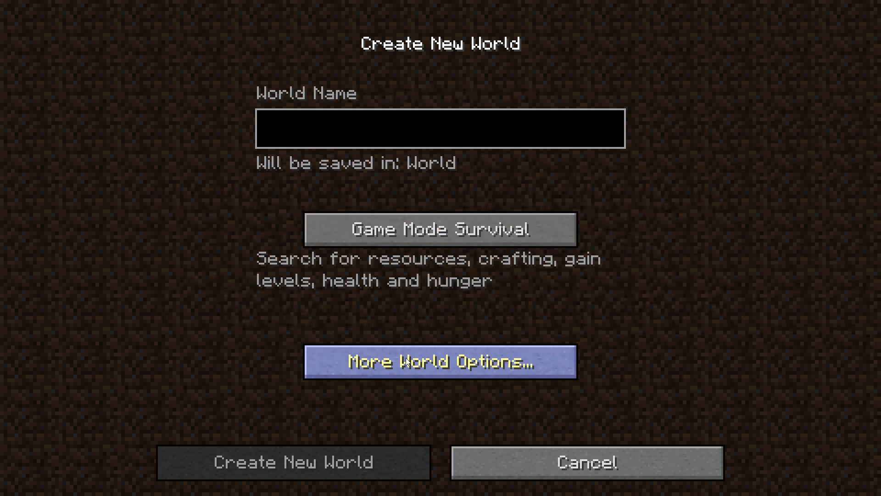
Name the world 'Middle Earth' and create it
left_click(302, 142)
type("Mi")
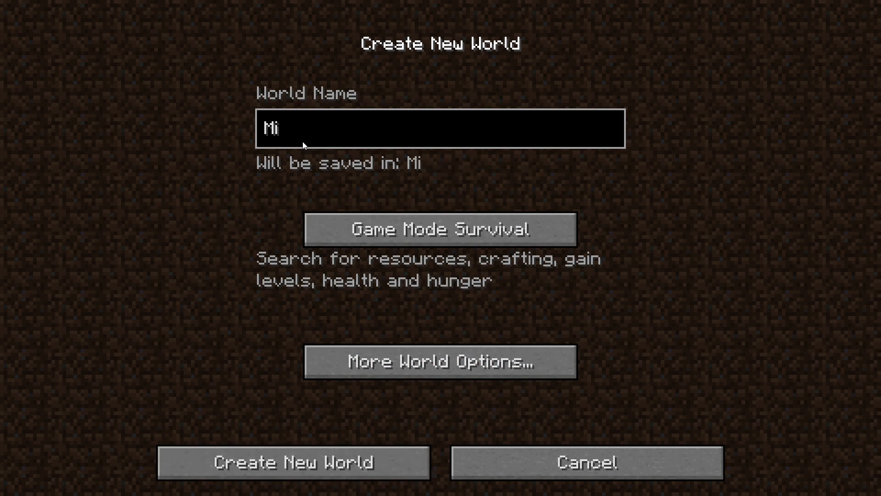
type("ddle Earth")
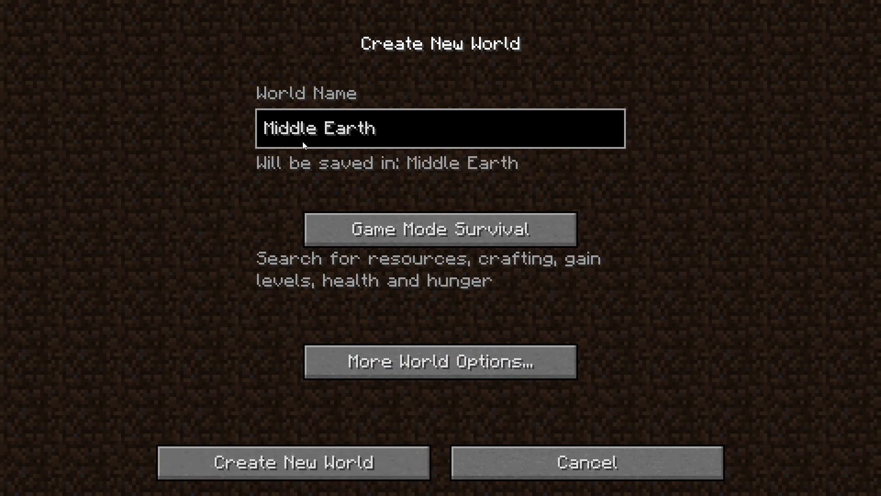
left_click(290, 460)
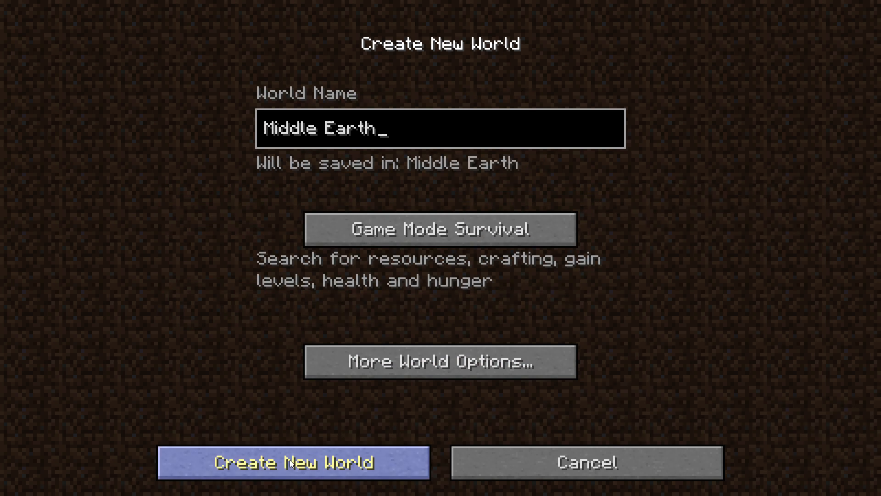